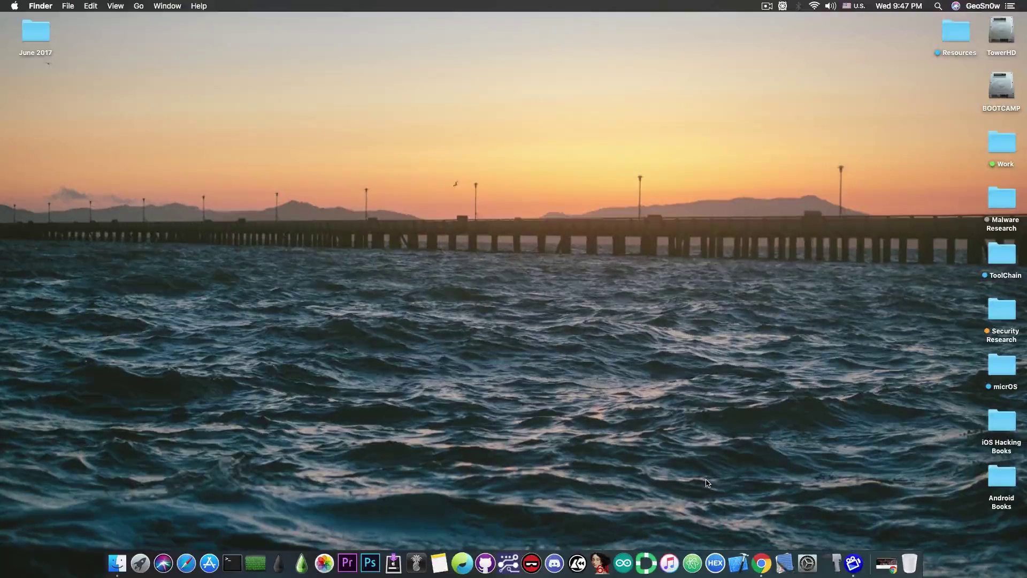
Step: Launch UltData and open its Repair Operating System page for the connected iPod touch 6
left_click(646, 562)
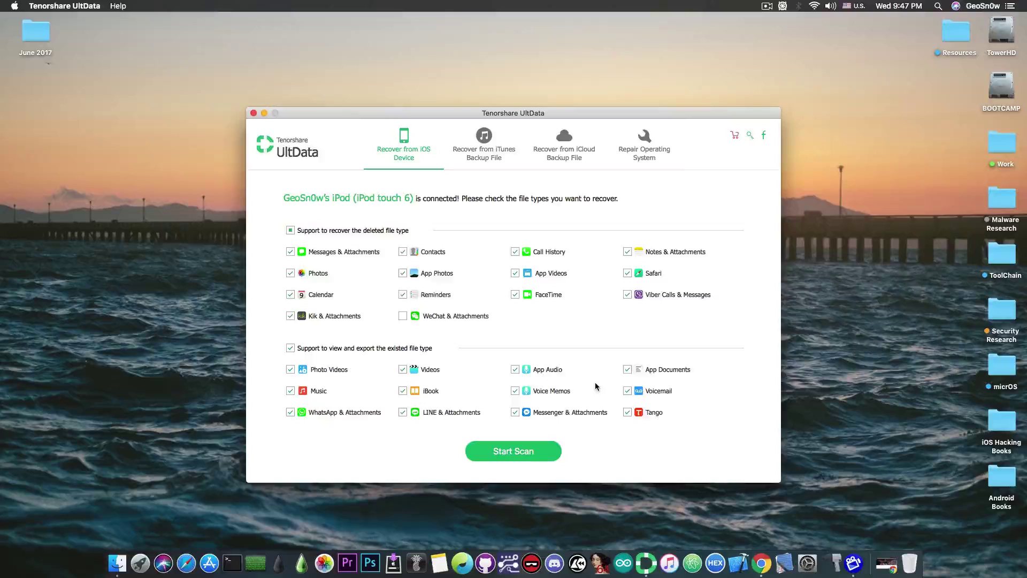
left_click(640, 153)
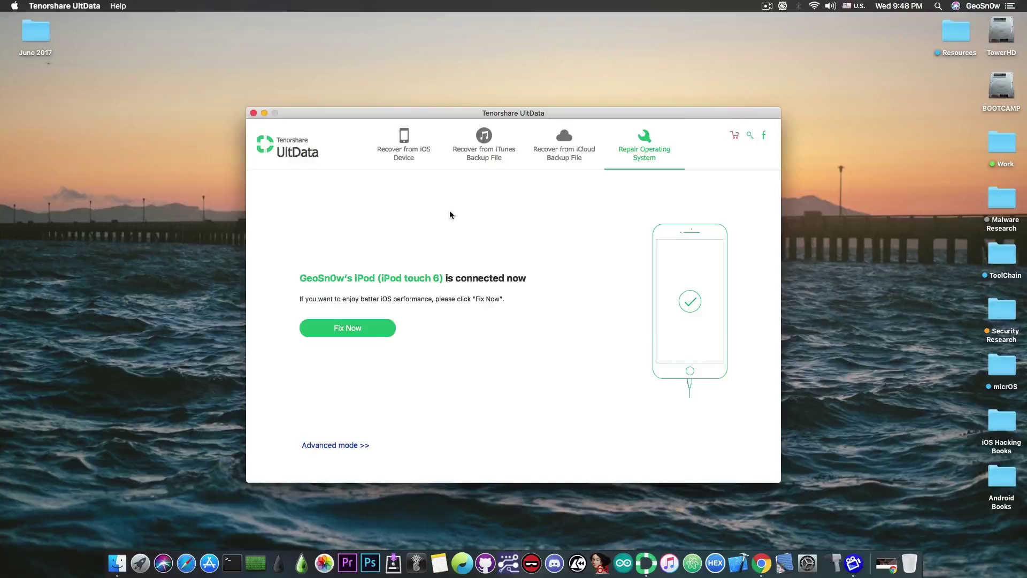
Step: Display the iTunes backup list showing the two 11-21-2018 iPod backups (38.04MB and 54.98MB)
left_click(417, 162)
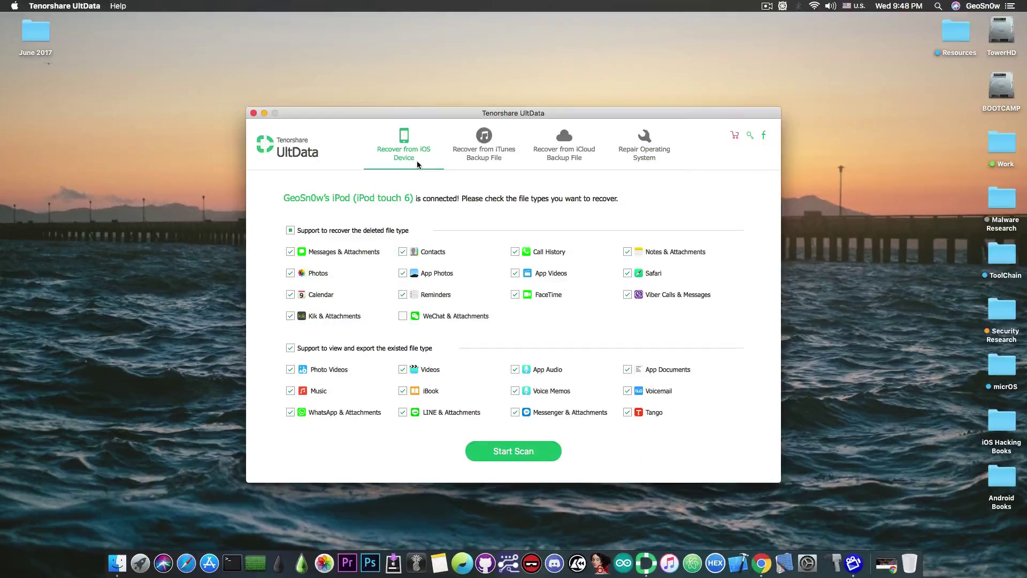
left_click(469, 159)
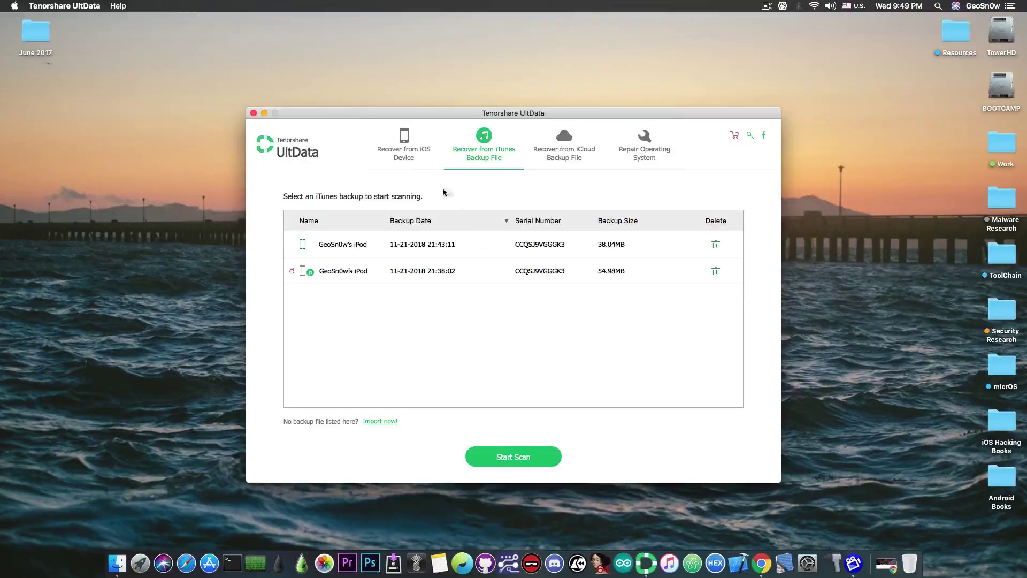
Step: Switch back to the Recover from iOS Device page with its file-type checklist
left_click(407, 154)
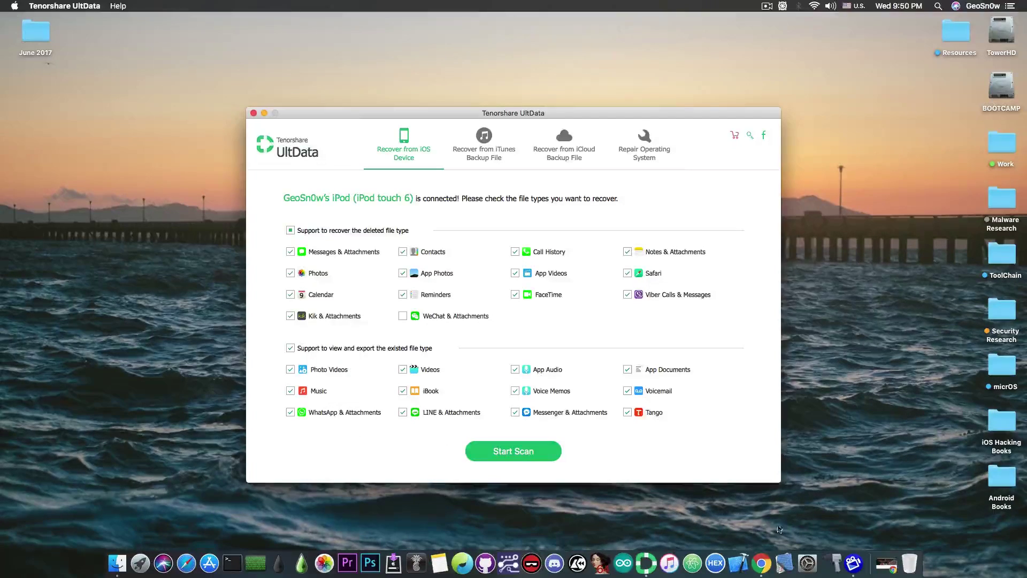
left_click(883, 561)
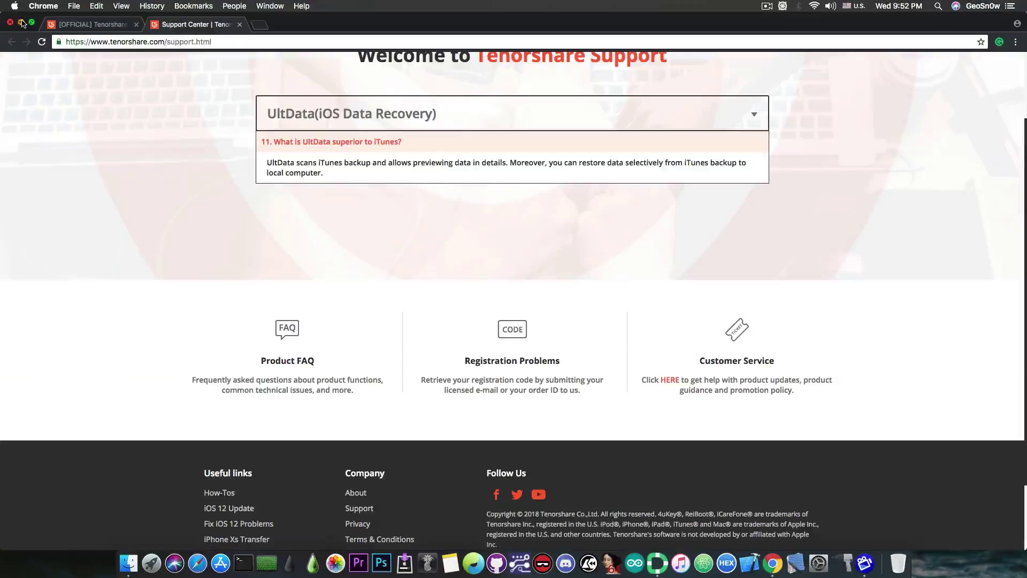
key("super+m")
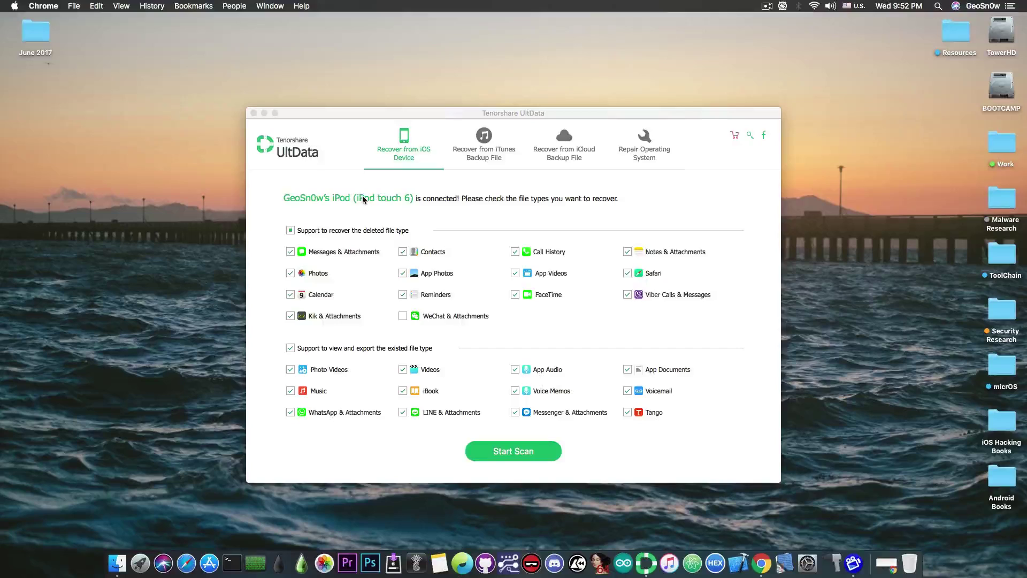
Step: Bring up the iTunes backups and select the older 21:38:02 iPod backup
left_click(475, 156)
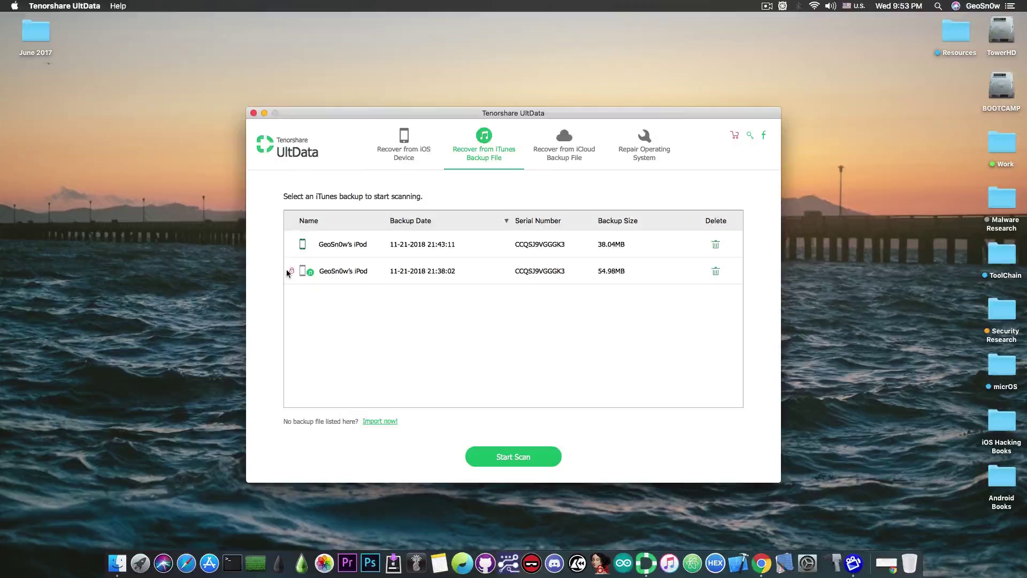
left_click(358, 274)
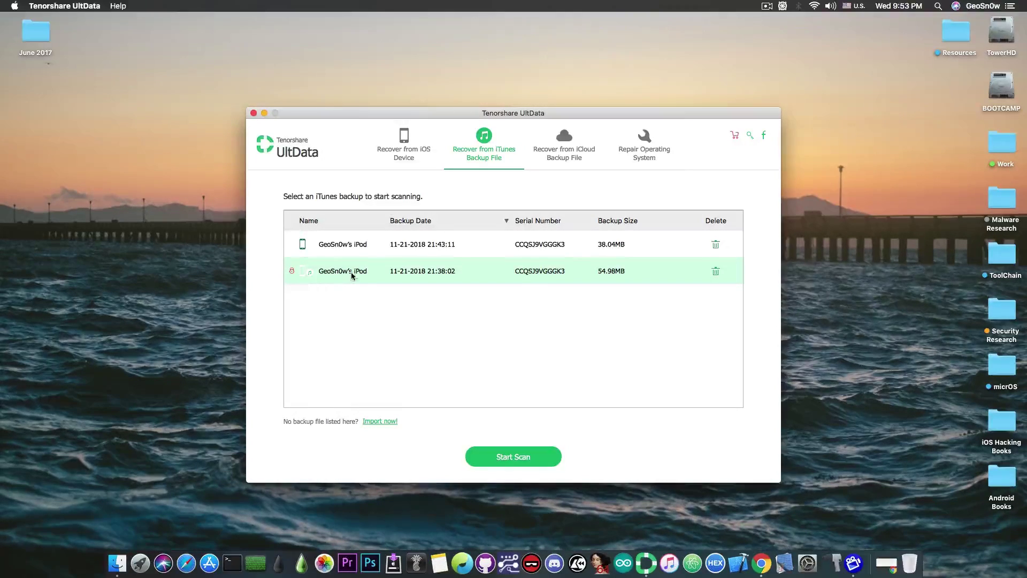
Step: Scan the selected backup, entering the backup password and decrypting it
left_click(503, 456)
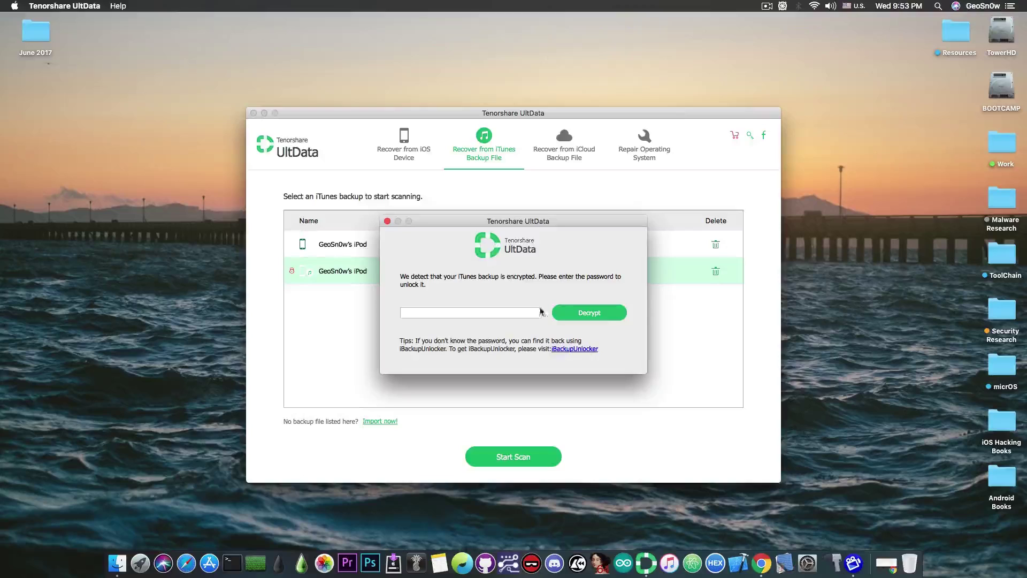
left_click(528, 313)
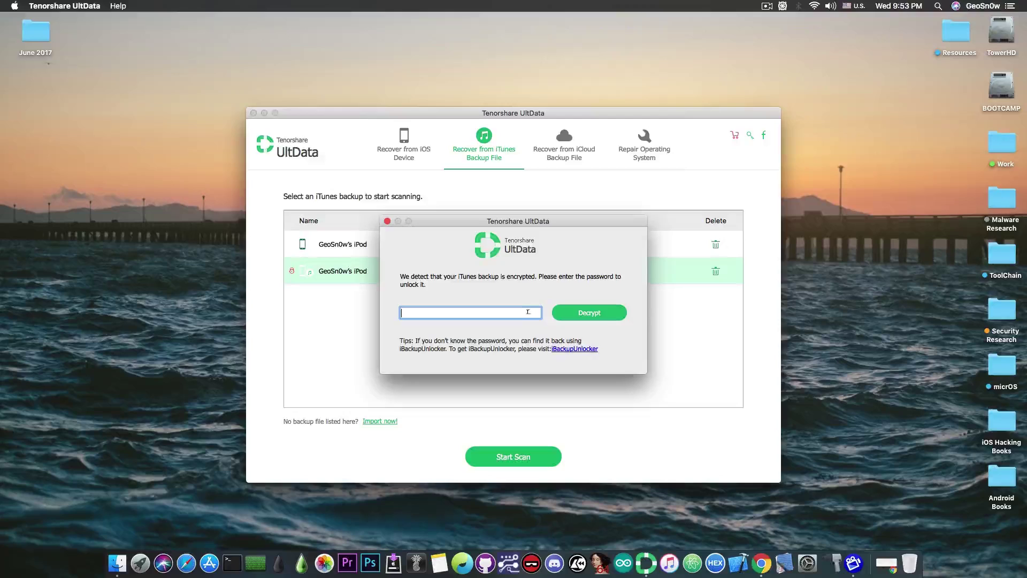
type("••••")
left_click(579, 315)
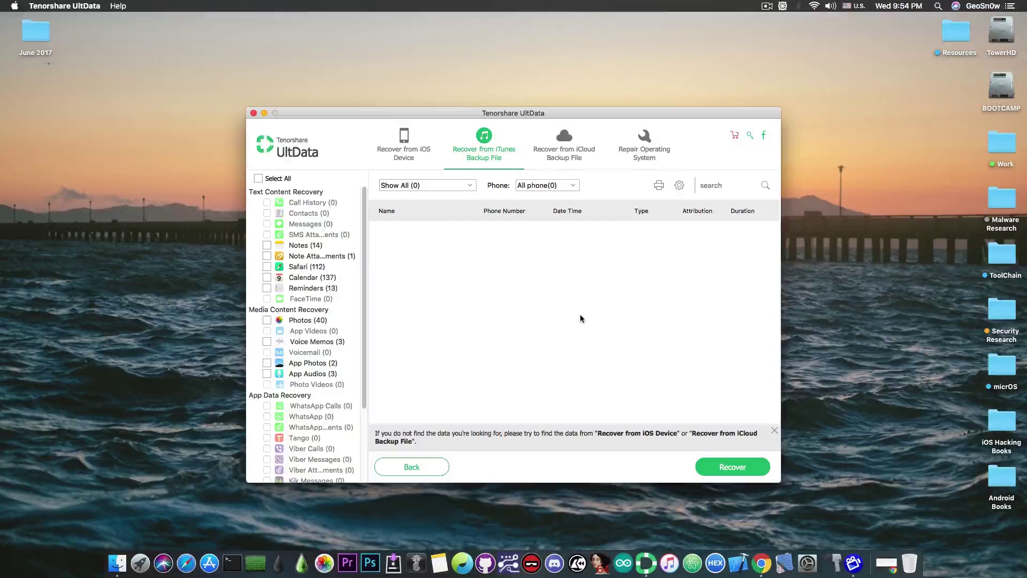
Step: Scroll through the 40 recovered photos, then list the 14 recovered notes
left_click(359, 317)
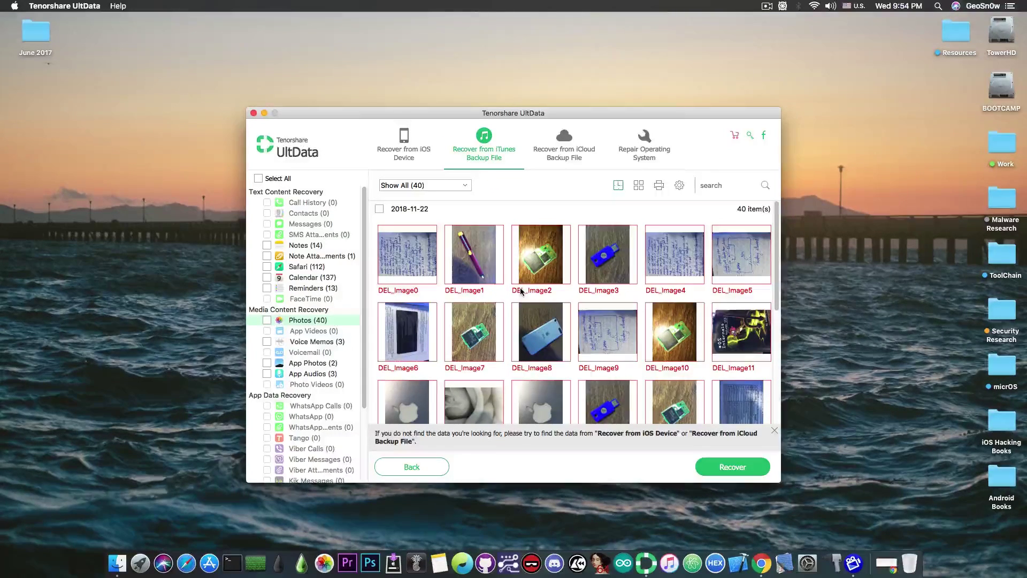
scroll(521, 291, "down", 5)
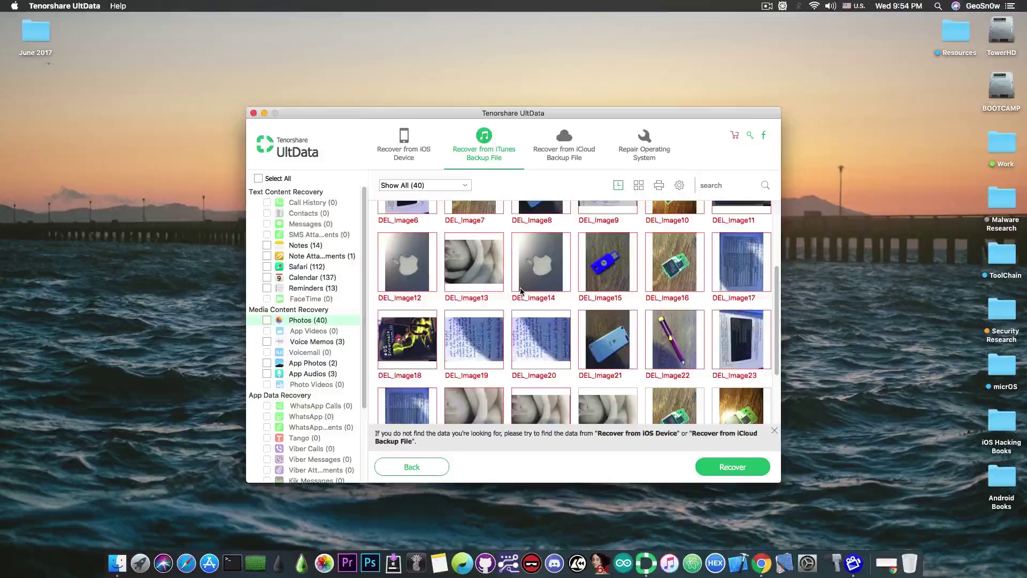
scroll(520, 291, "down", 5)
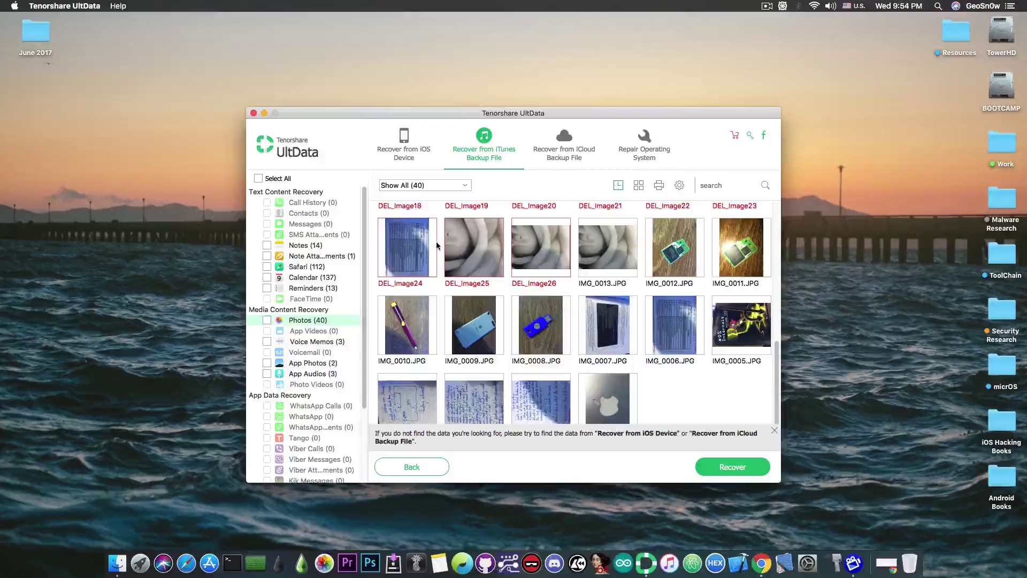
left_click(316, 245)
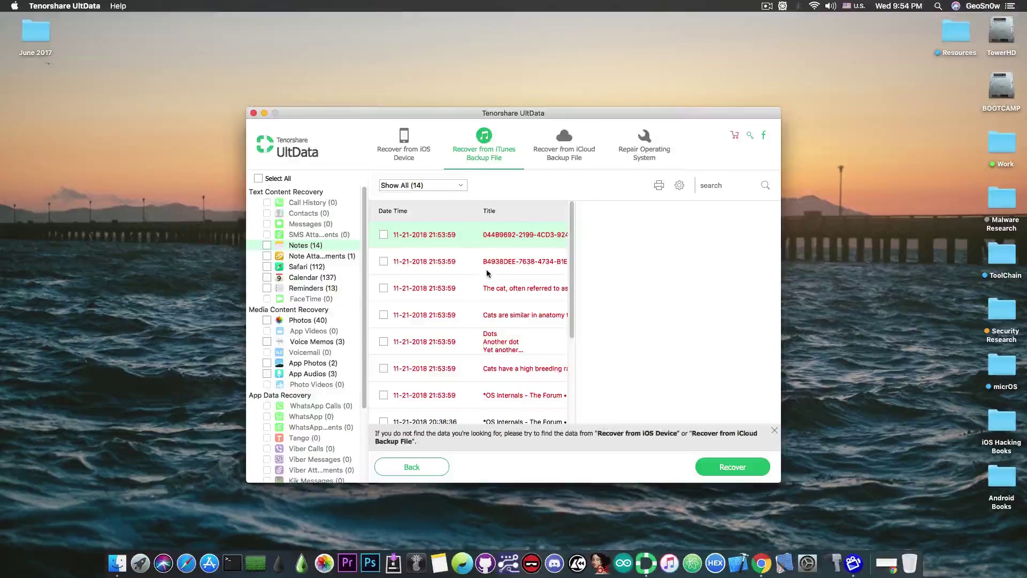
Step: Preview a few notes and tick the 20:25:00 New Note containing the cat sketch
left_click_drag(571, 265, 572, 369)
left_click(548, 270)
left_click(539, 289)
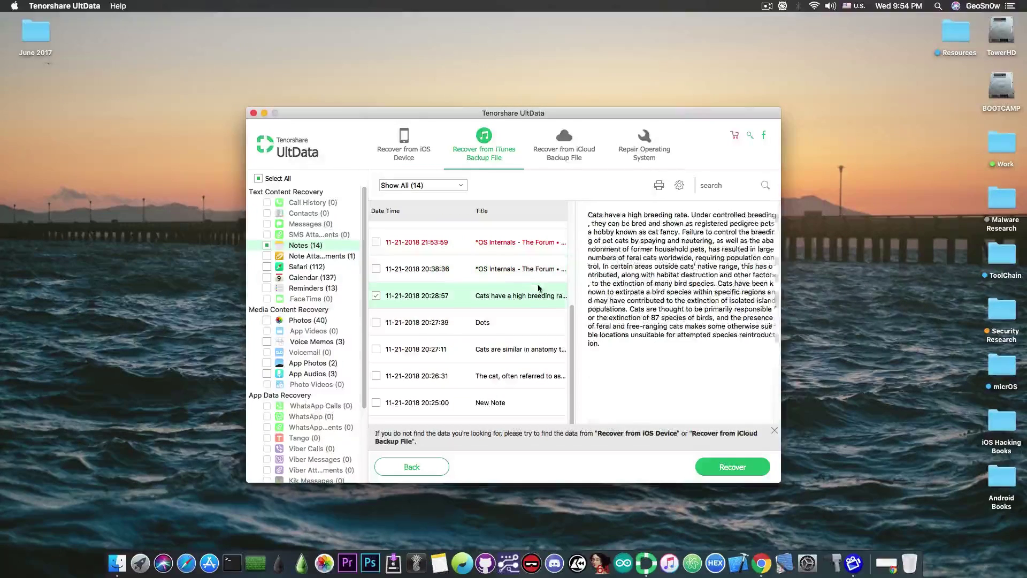
left_click(486, 402)
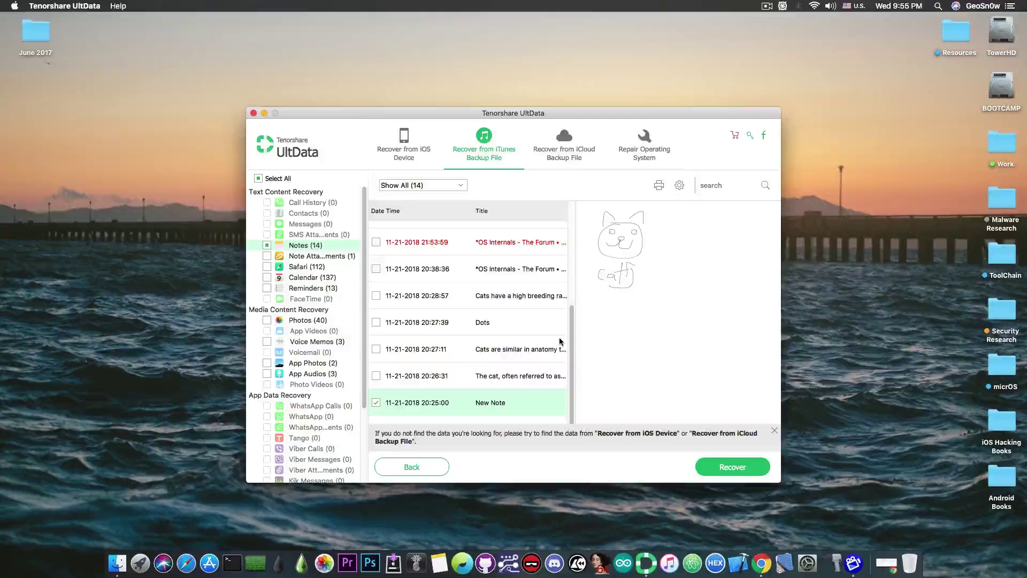
Step: Preview the single Note Attachment full size, tick the cat drawing, and close the preview
left_click(327, 255)
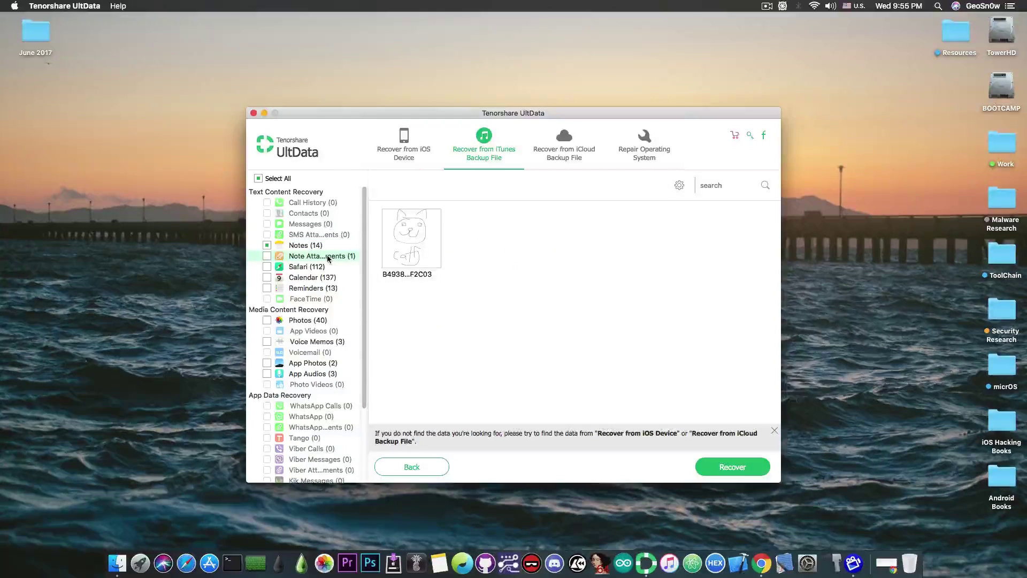
double_click(389, 236)
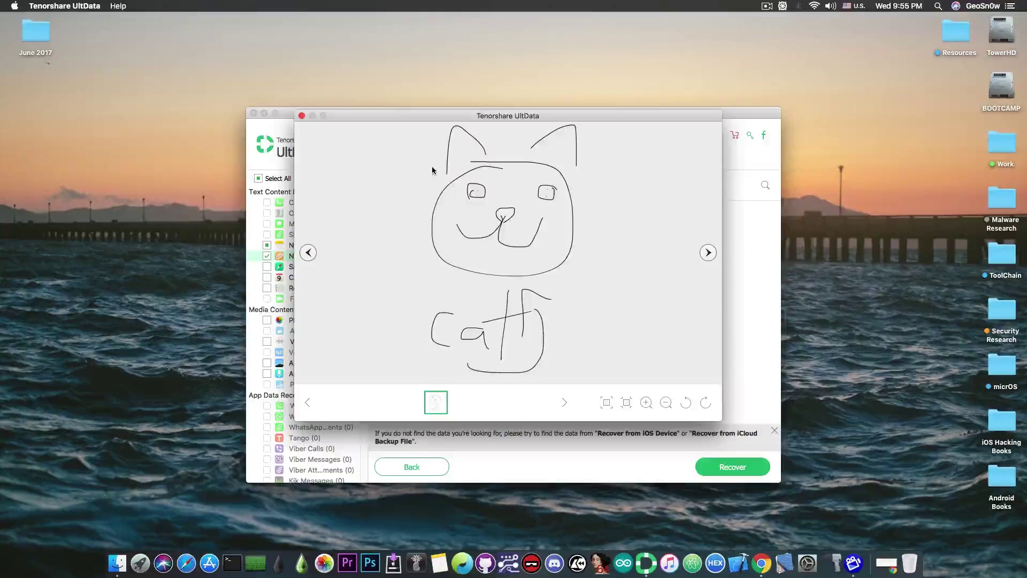
left_click(302, 116)
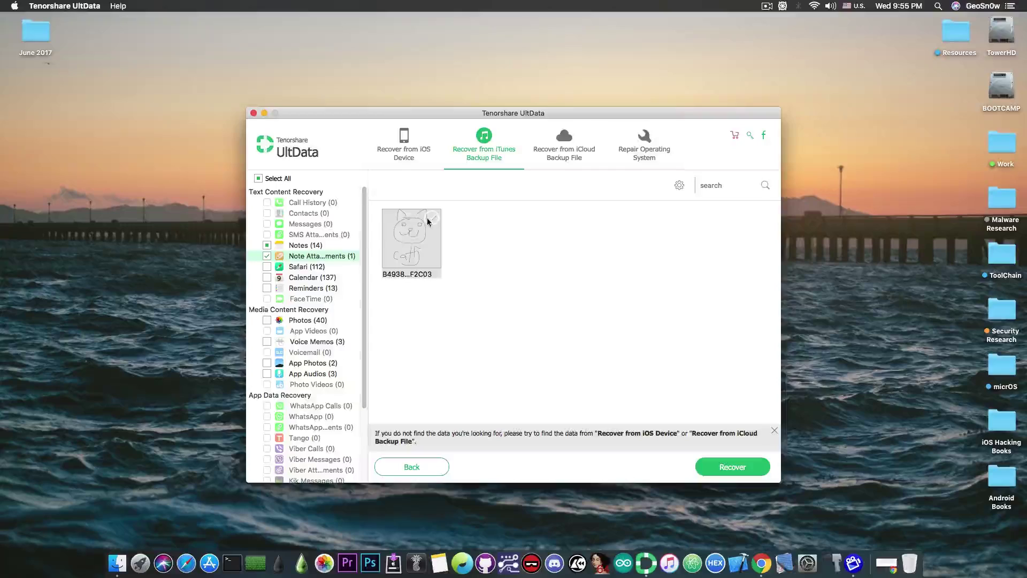
Step: Recover the marked note and attachment, check the cat JPG in Preview, then close both windows
left_click(732, 466)
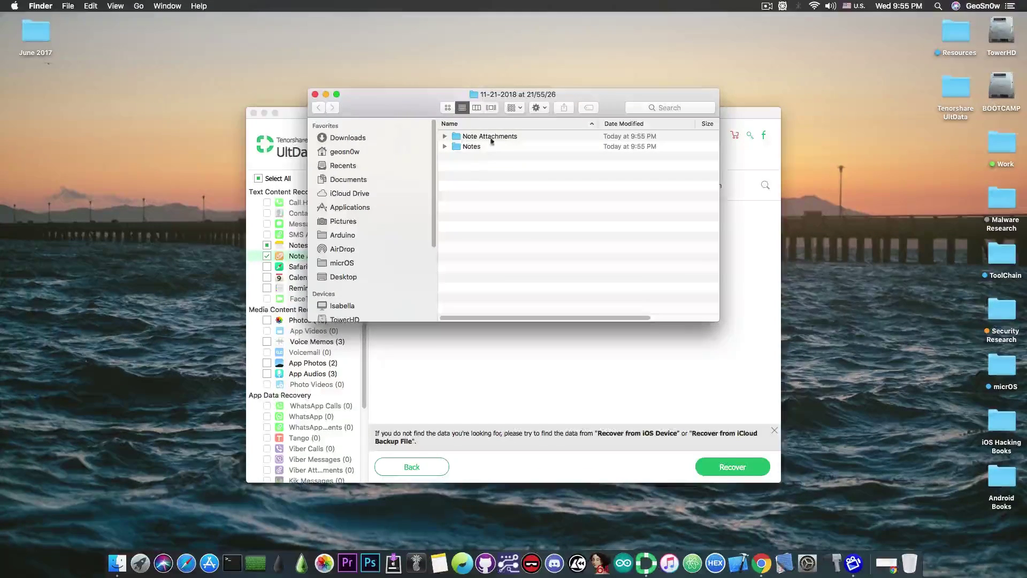
left_click(472, 146)
double_click(481, 136)
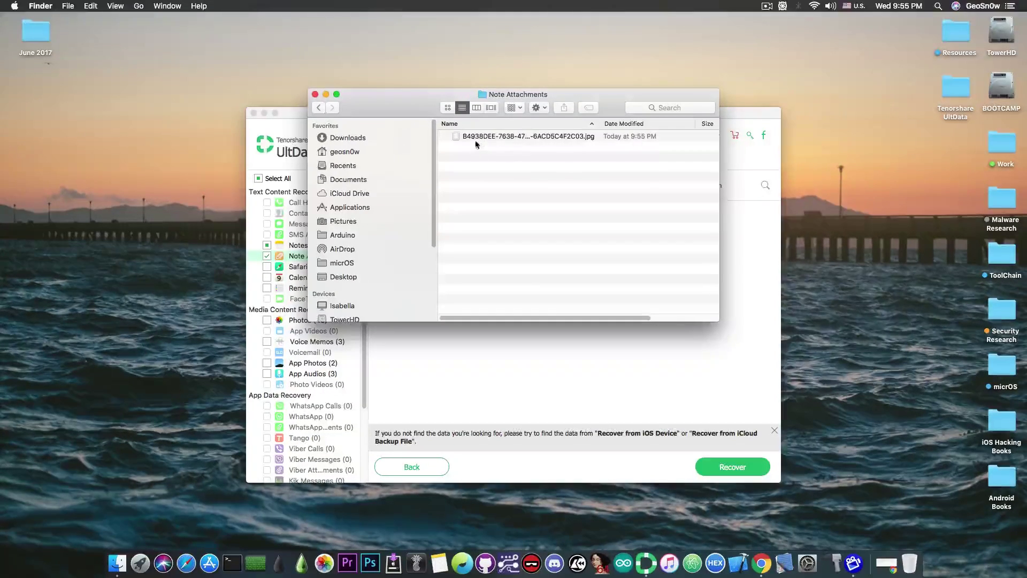
double_click(525, 136)
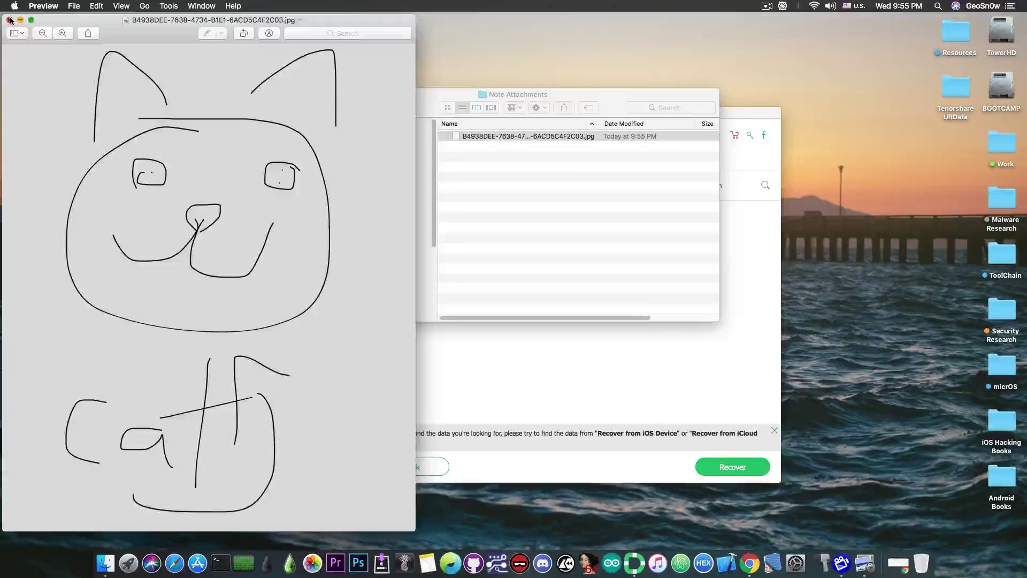
left_click(10, 19)
left_click(315, 95)
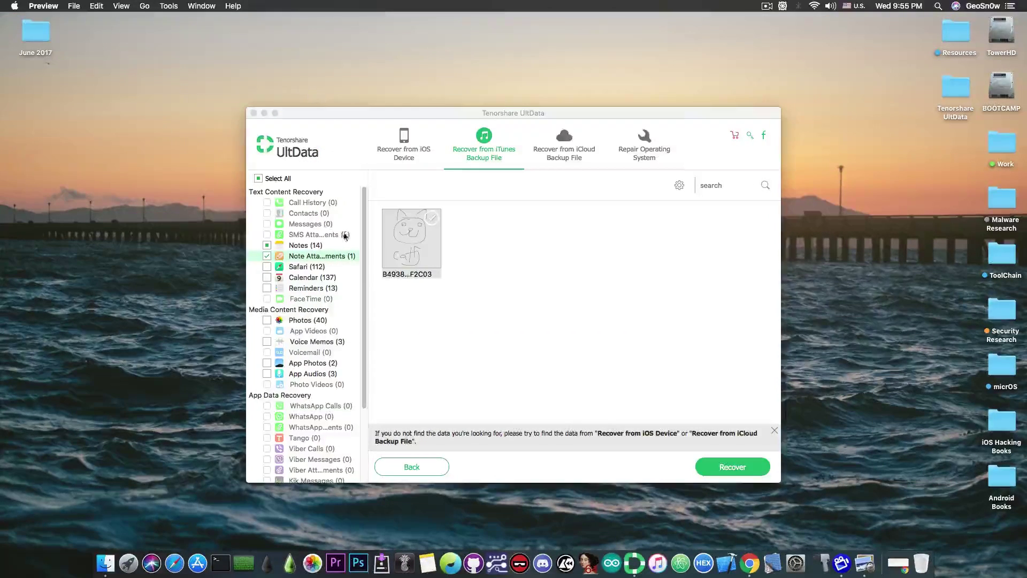
Step: Browse the 112 Safari history items, dismiss the recovery-sources tip, then list the 137 calendar events
left_click(324, 268)
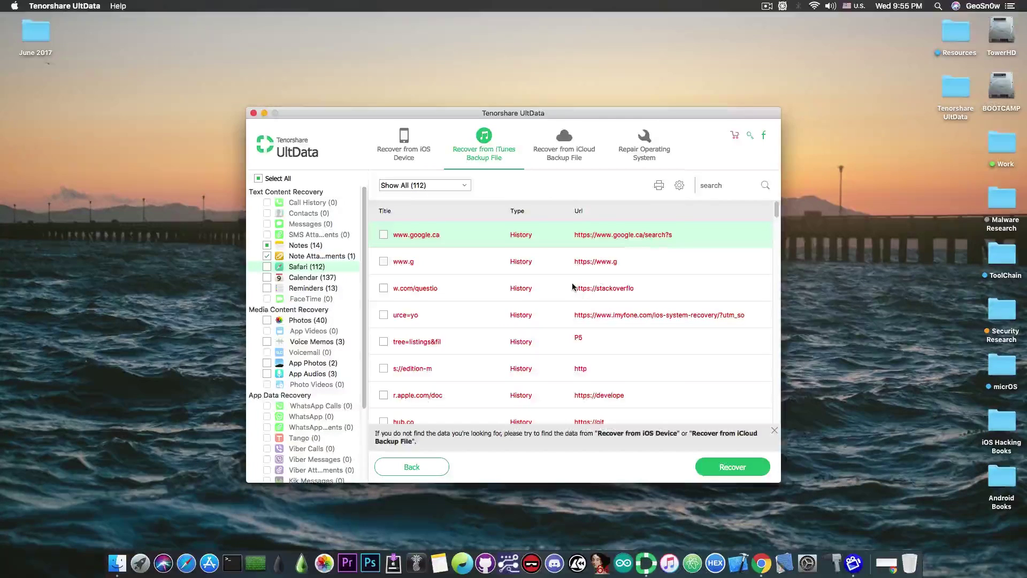
scroll(442, 325, "down", 10)
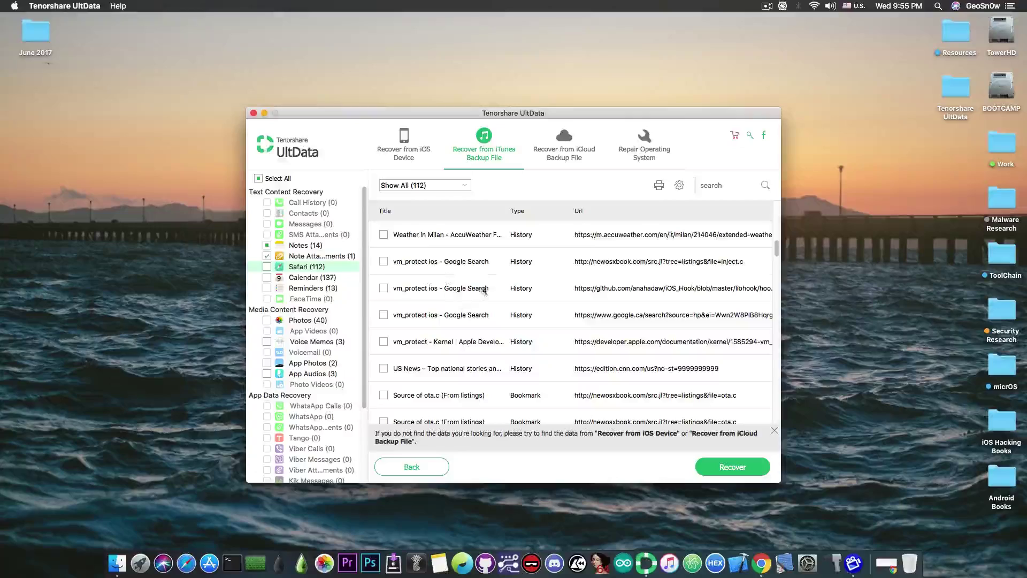
left_click(773, 431)
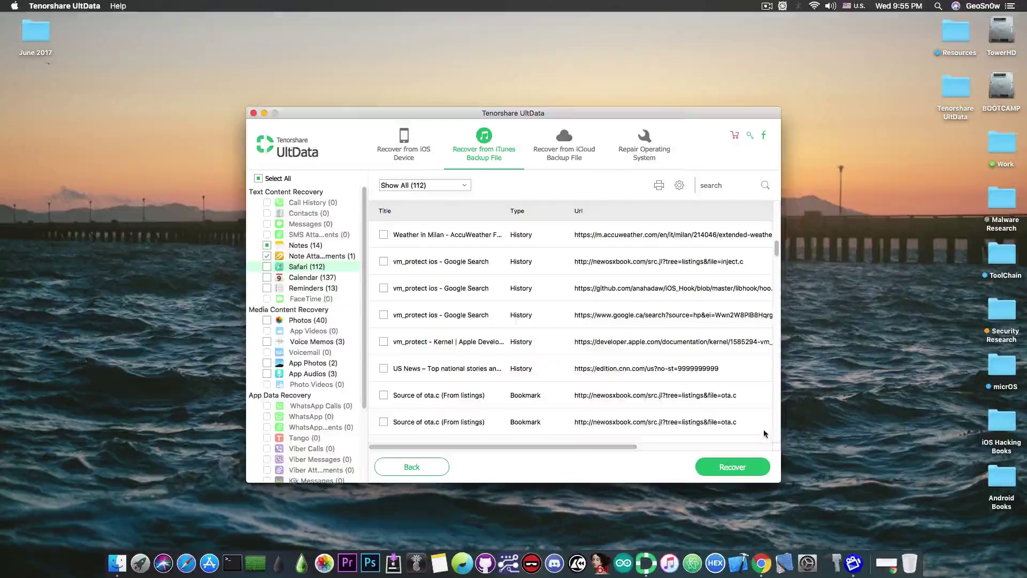
scroll(428, 343, "down", 5)
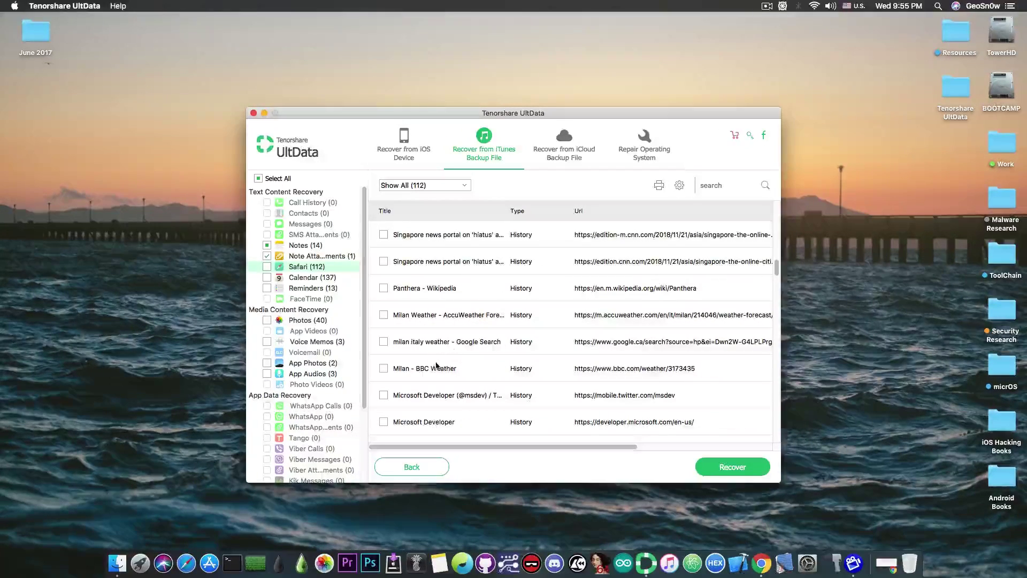
scroll(426, 348, "down", 3)
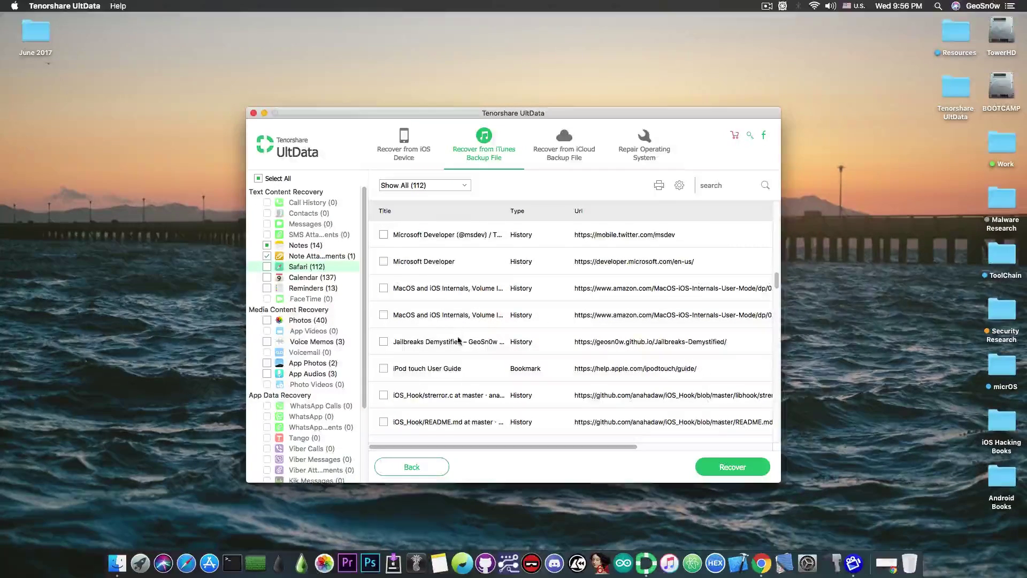
scroll(458, 338, "down", 3)
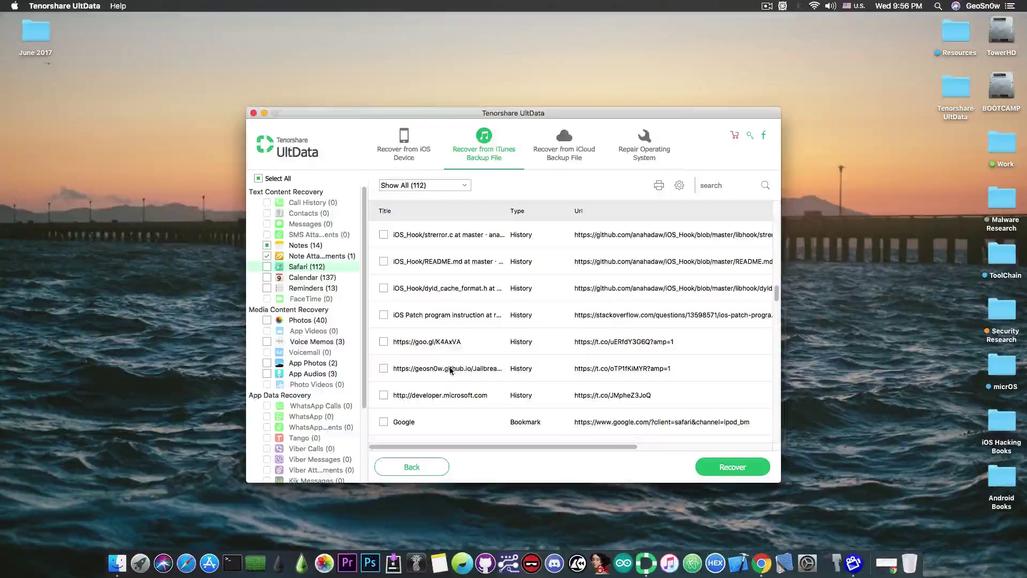
scroll(446, 342, "down", 10)
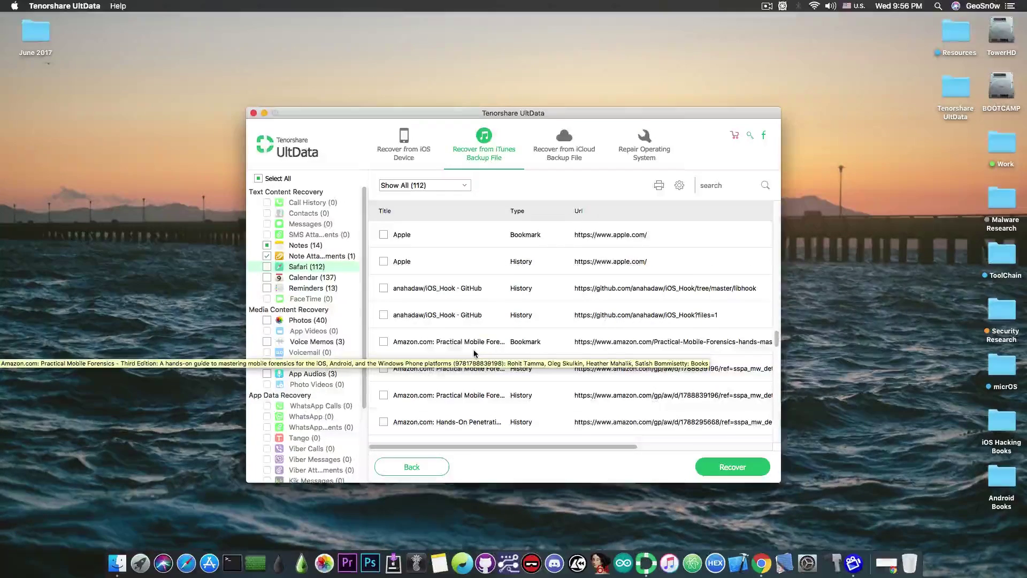
left_click(315, 277)
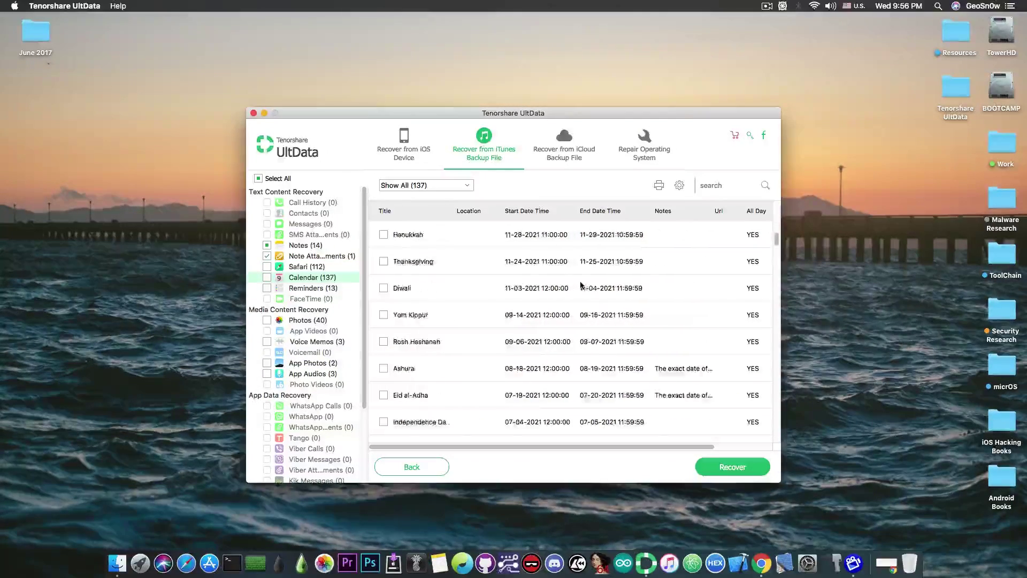
Step: Show the 13 recovered reminders, like 'Get the groceries', and scroll through the list
scroll(579, 283, "up", 5)
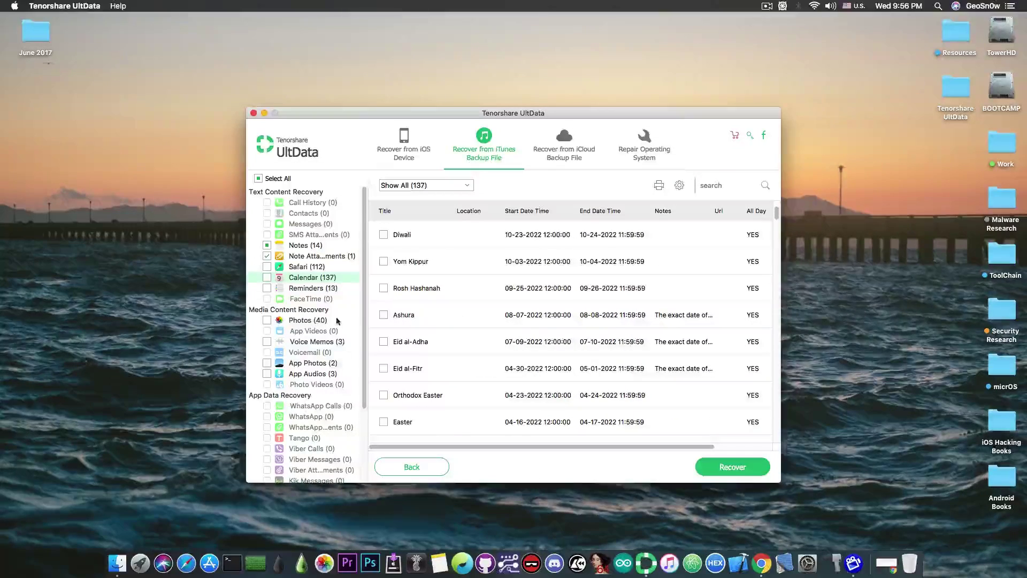
left_click(330, 290)
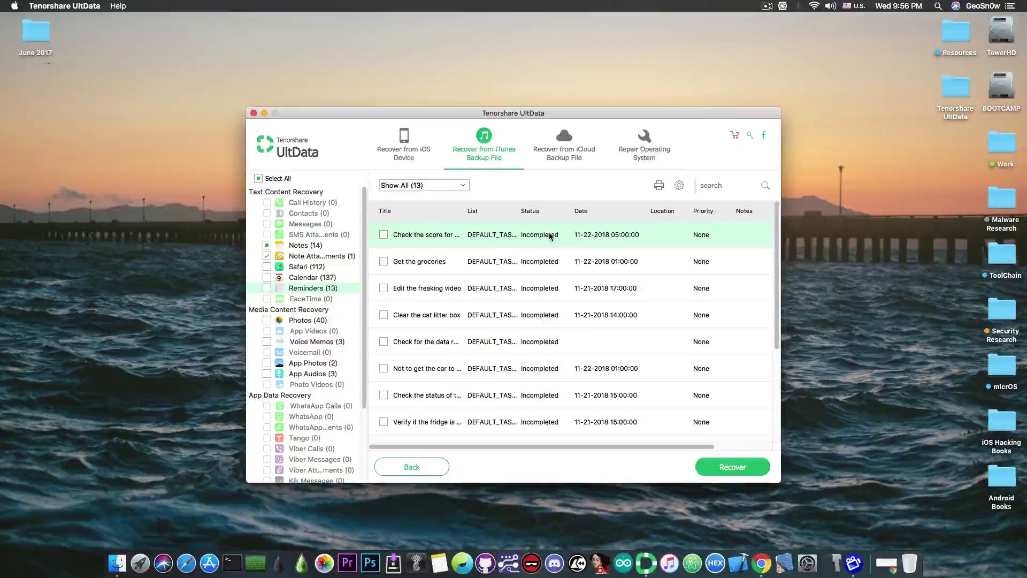
scroll(548, 265, "down", 5)
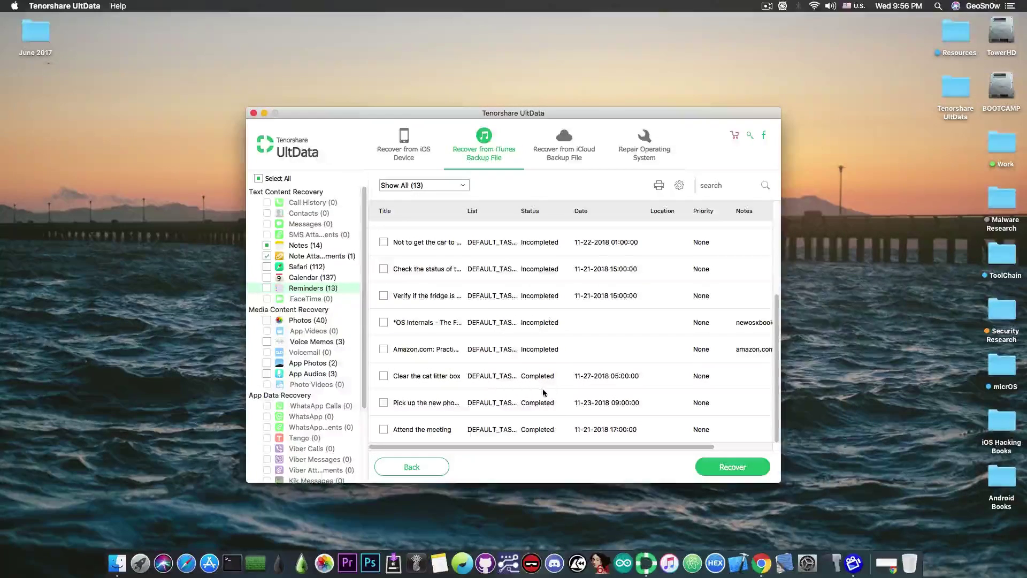
scroll(546, 393, "up", 5)
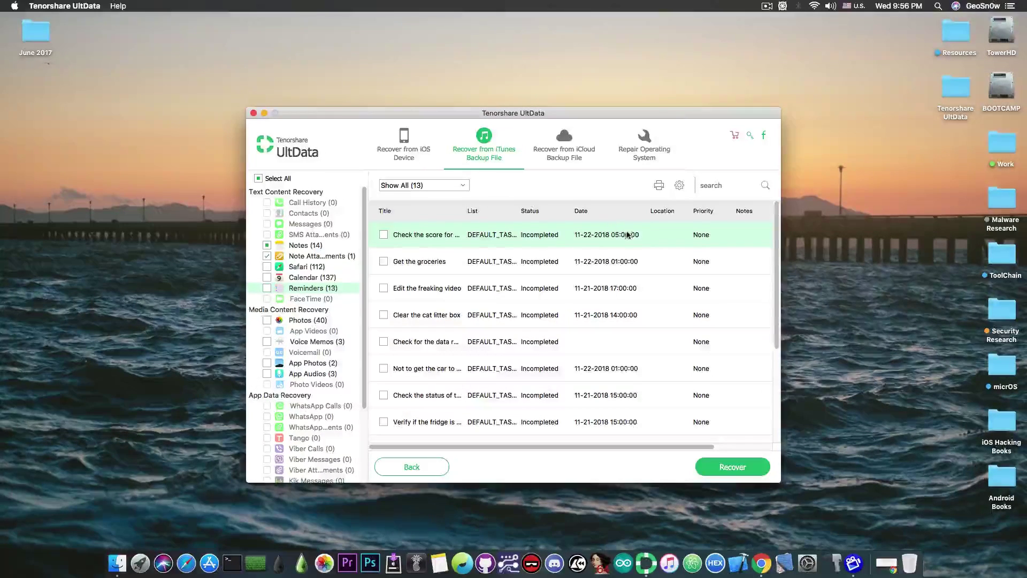
scroll(666, 296, "down", 5)
scroll(695, 262, "up", 5)
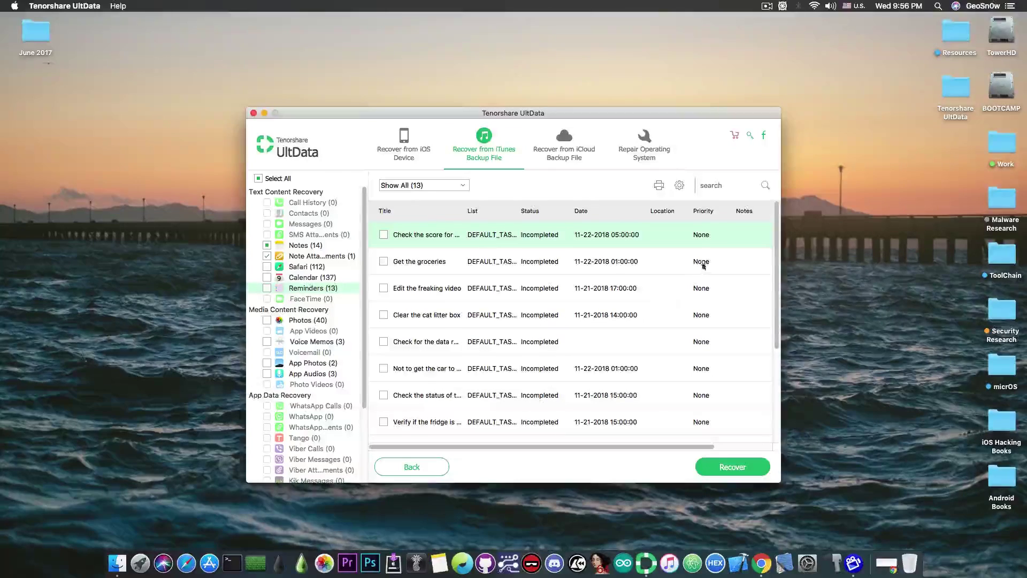
scroll(712, 326, "down", 5)
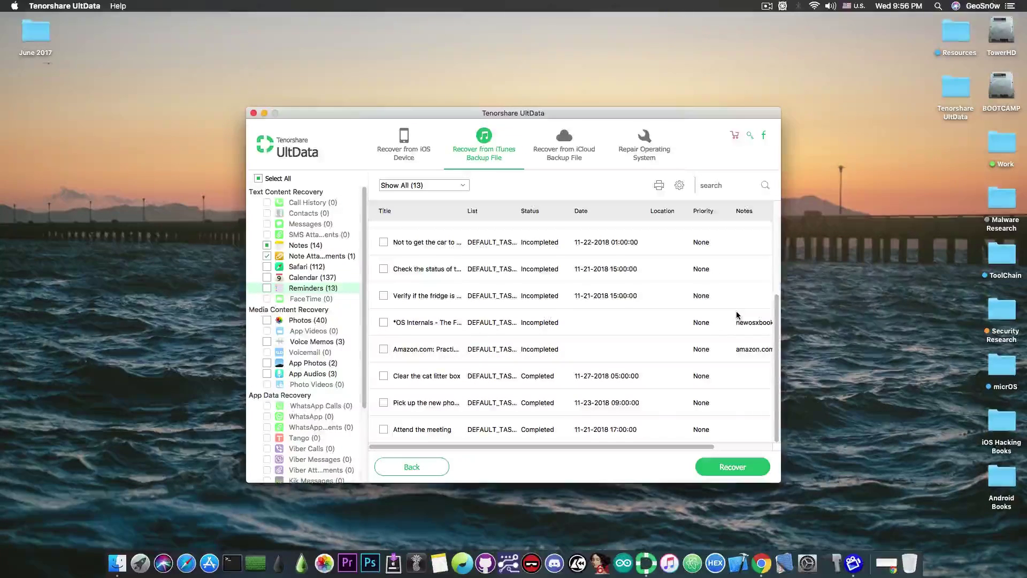
scroll(669, 444, "right", 2)
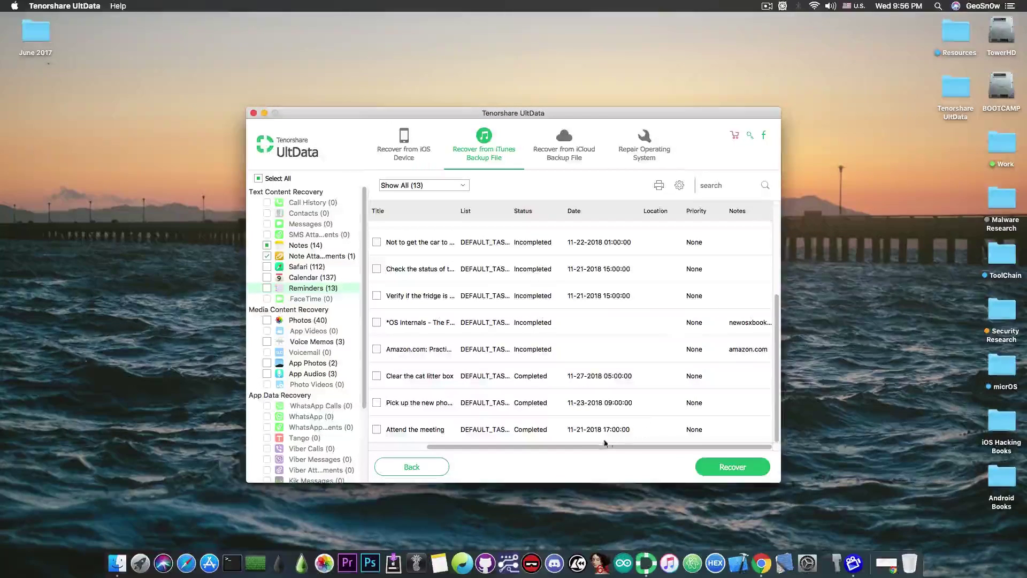
scroll(558, 448, "left", 2)
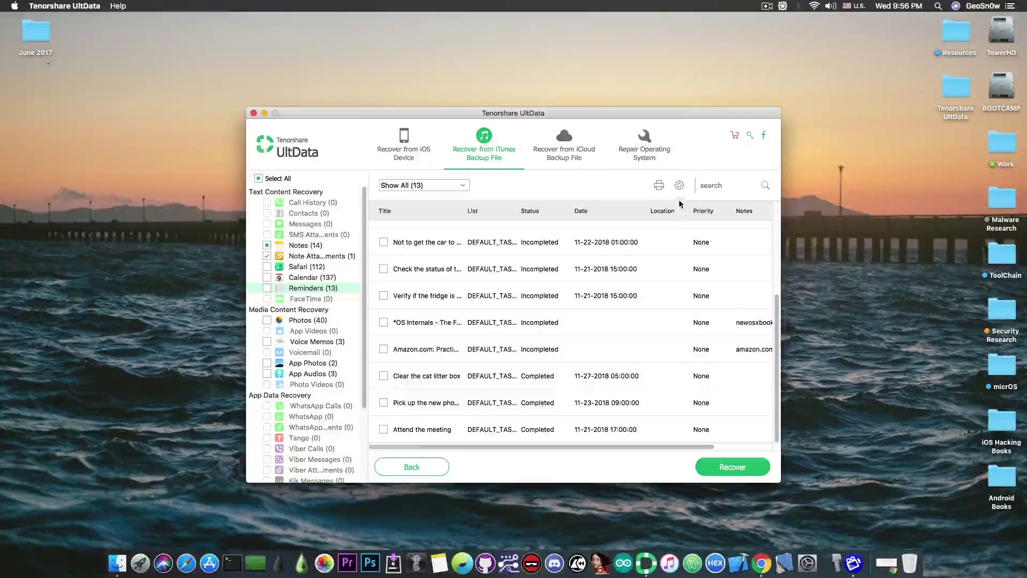
Step: Cancel the export format settings unchanged, then tick DEL_Image7 among the 40 recovered photos
left_click(679, 186)
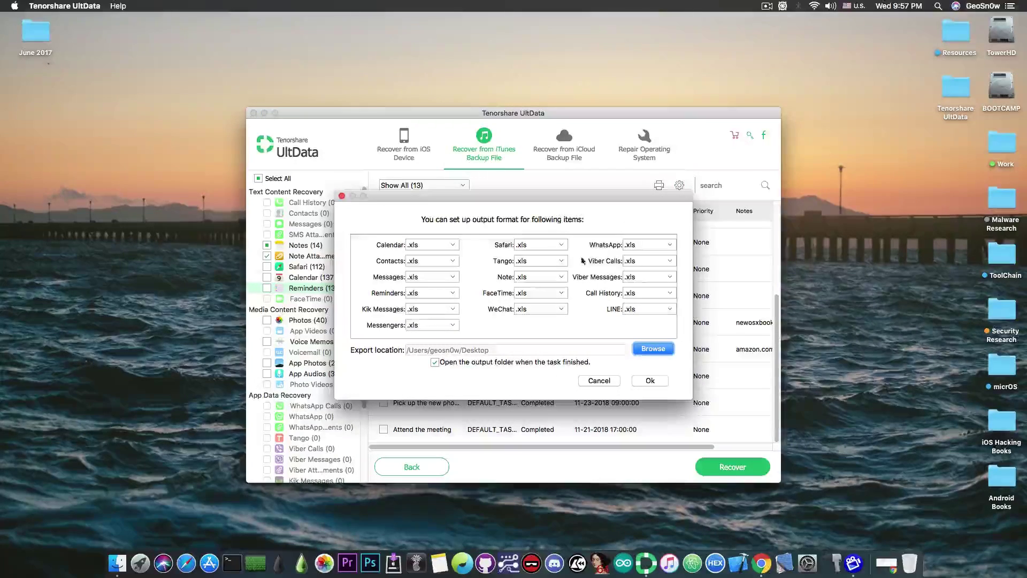
left_click(538, 246)
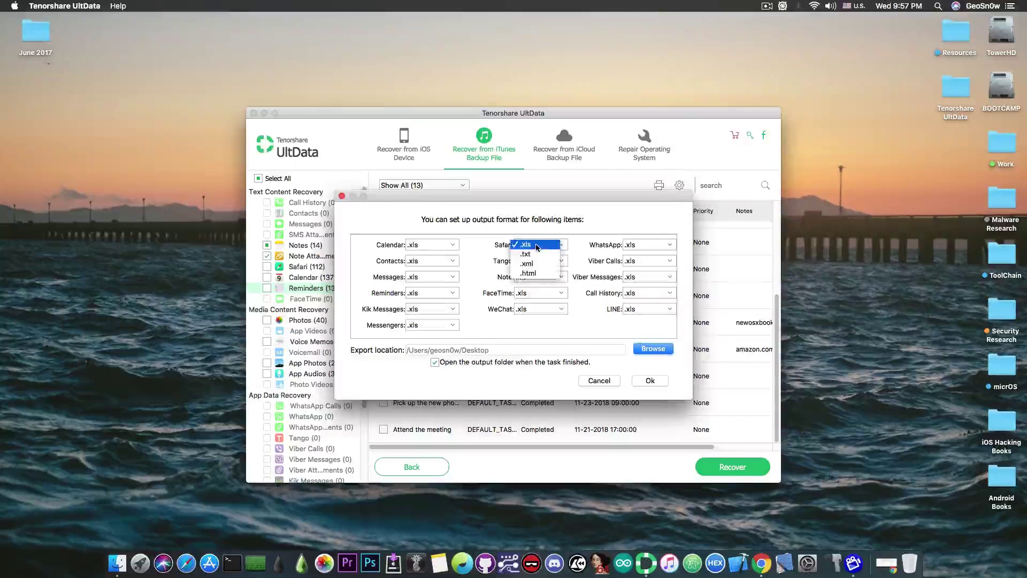
left_click(546, 274)
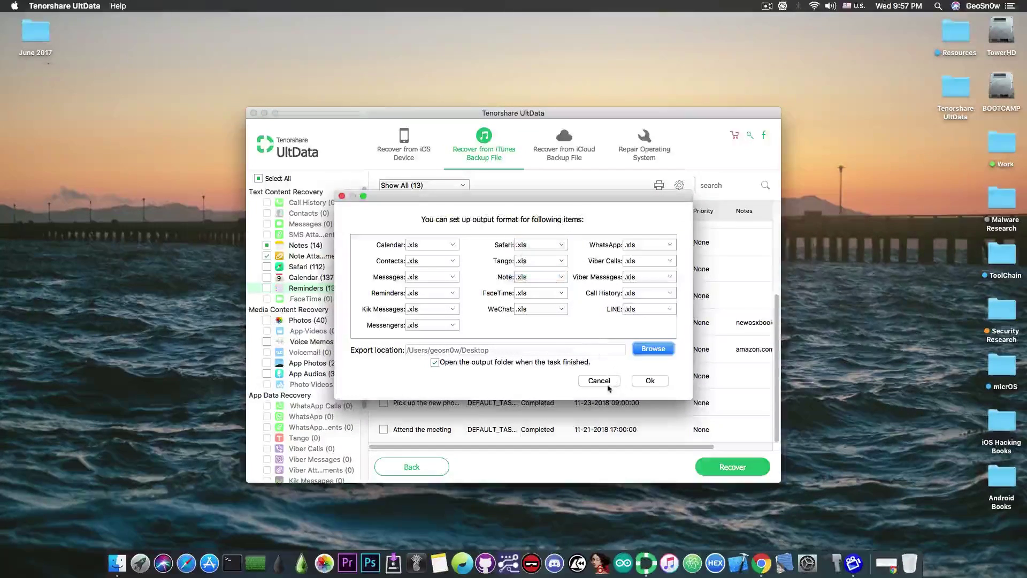
left_click(606, 382)
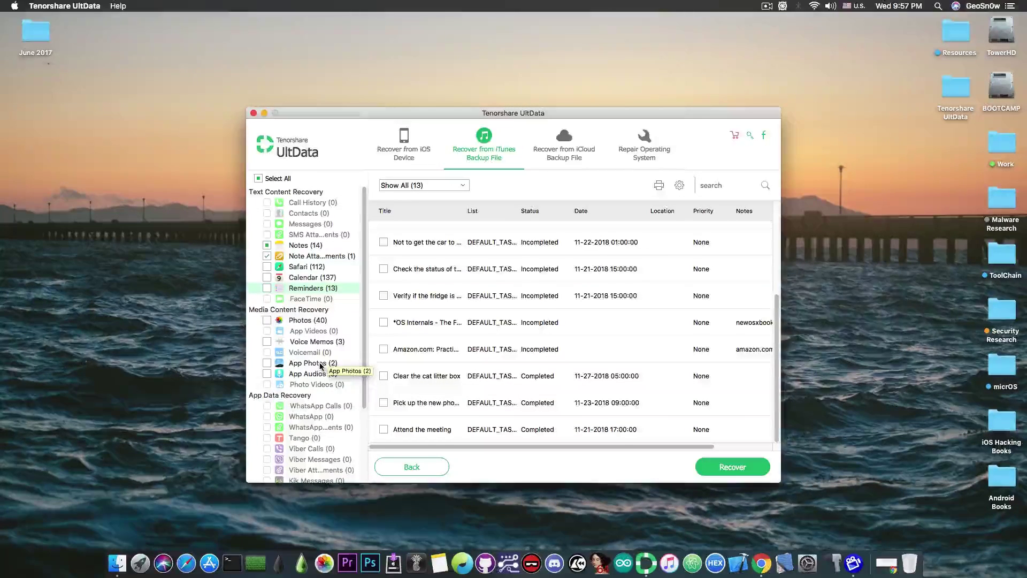
left_click(319, 321)
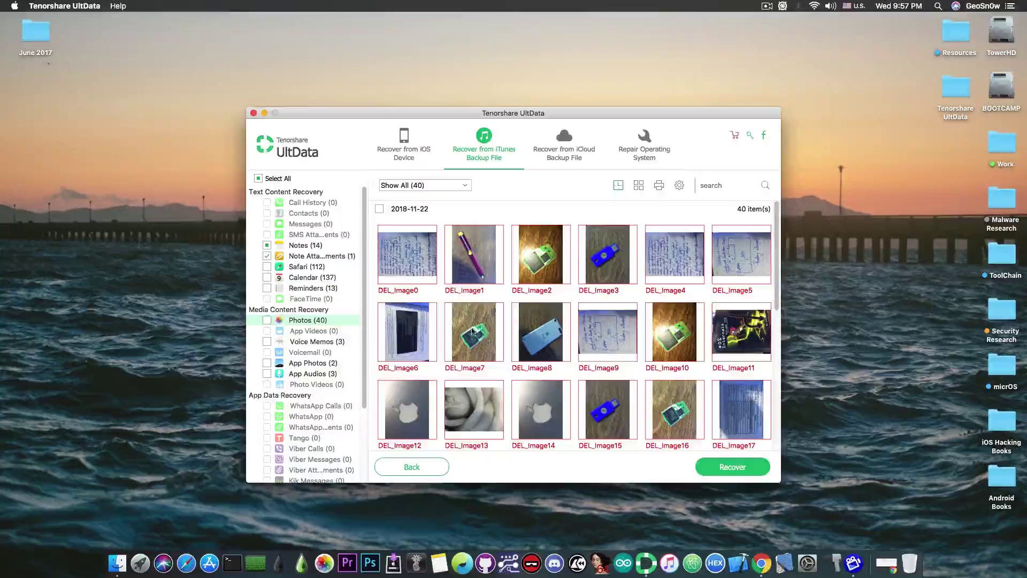
left_click(485, 312)
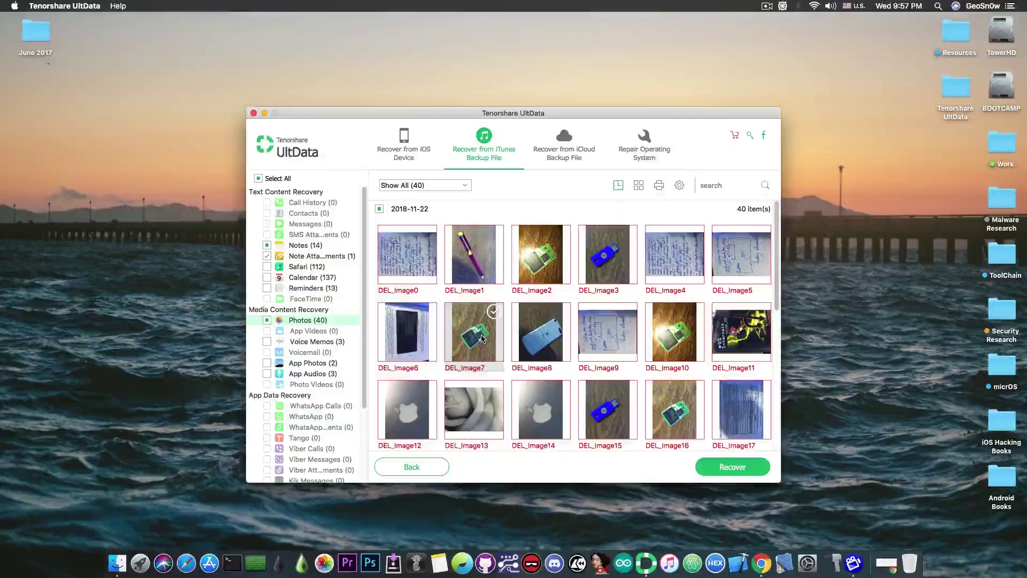
Step: Recover DEL_Image7 and check DEL_Image7.JPG from Camera Roll in Preview, then close both windows
left_click(754, 467)
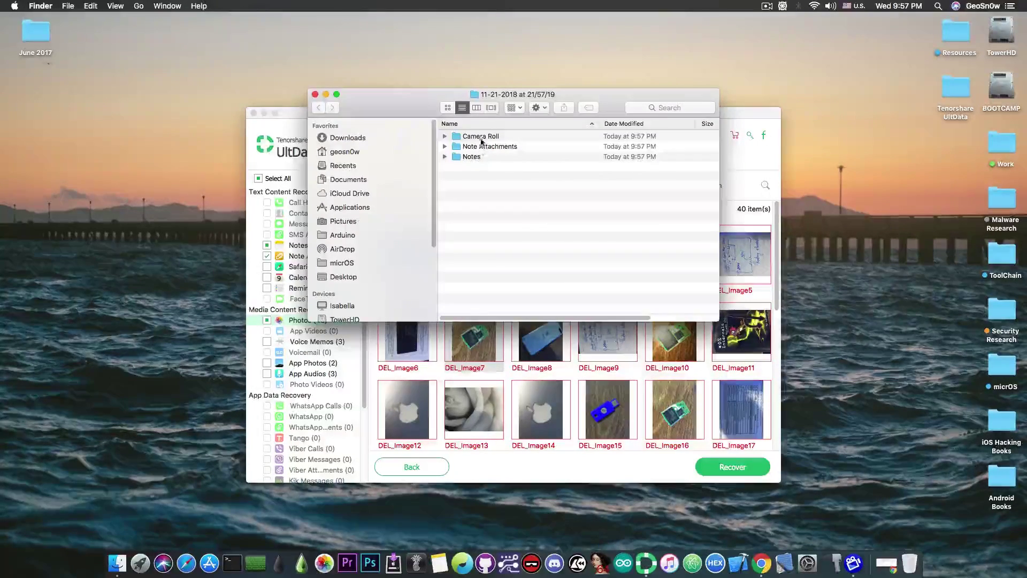
double_click(486, 138)
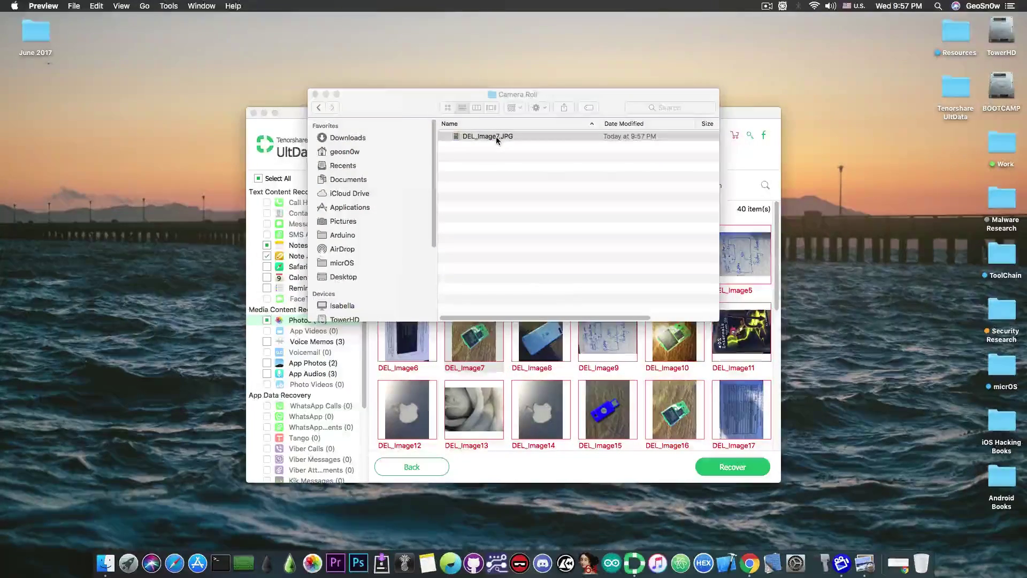
left_click(496, 136)
double_click(496, 136)
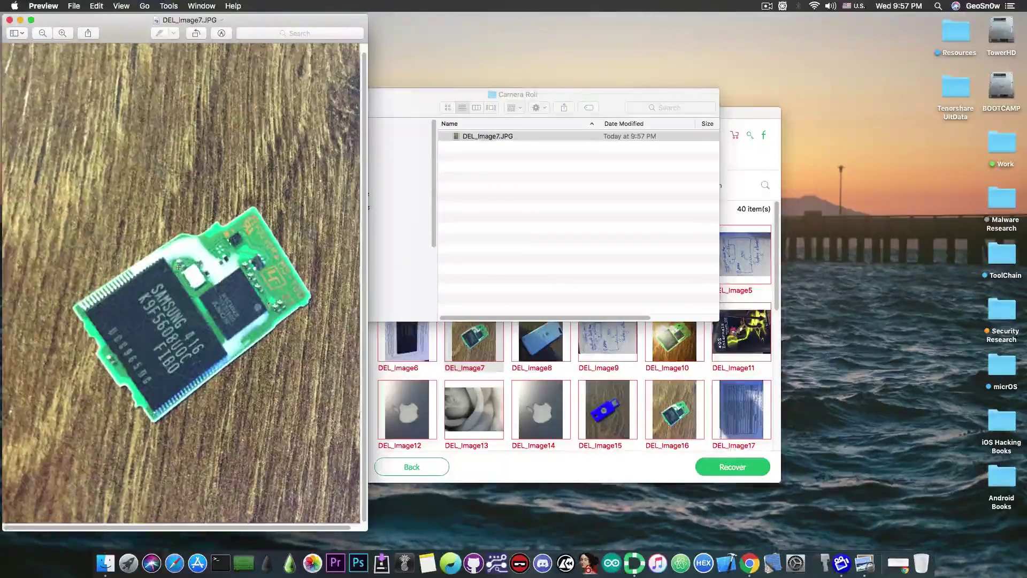
left_click(9, 20)
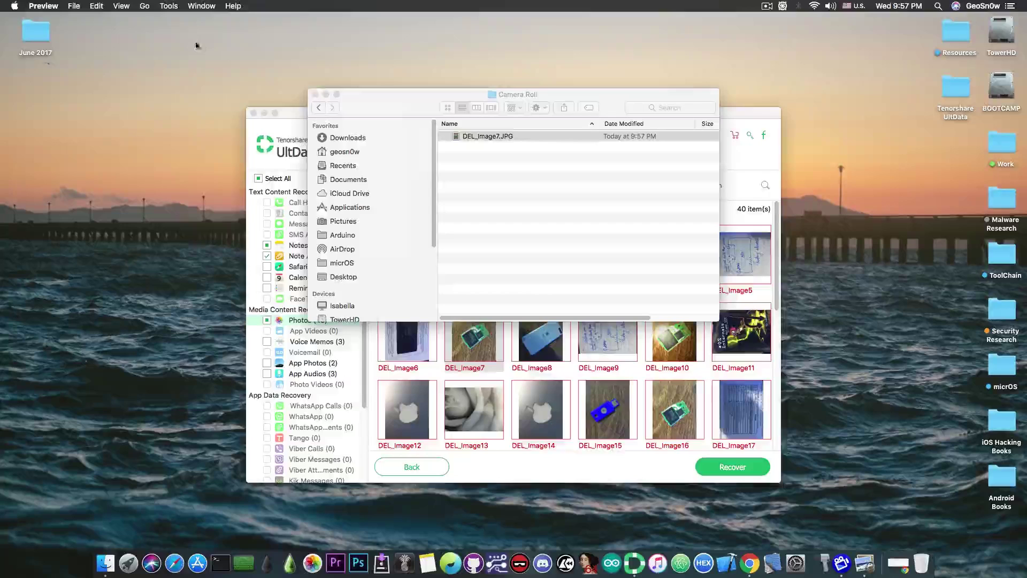
left_click(315, 95)
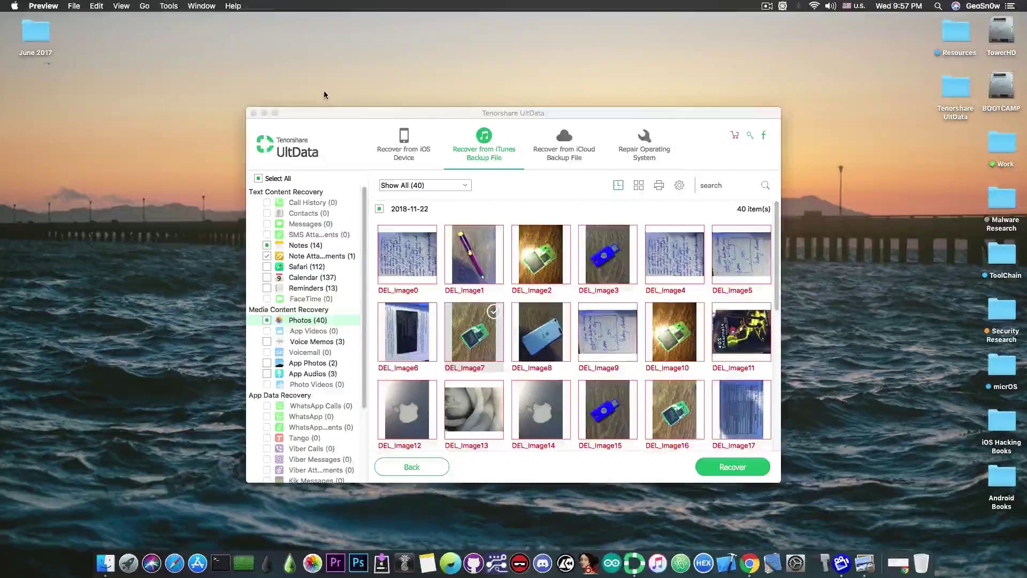
Step: List the three recovered voice memos and tick Cat, dismissing the QuickTime open error
left_click(327, 343)
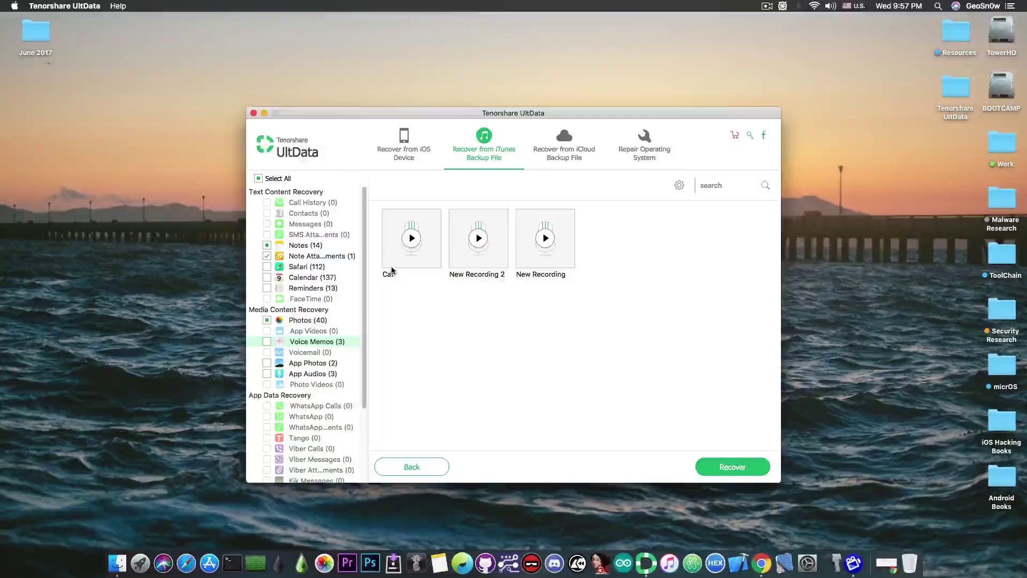
left_click(411, 239)
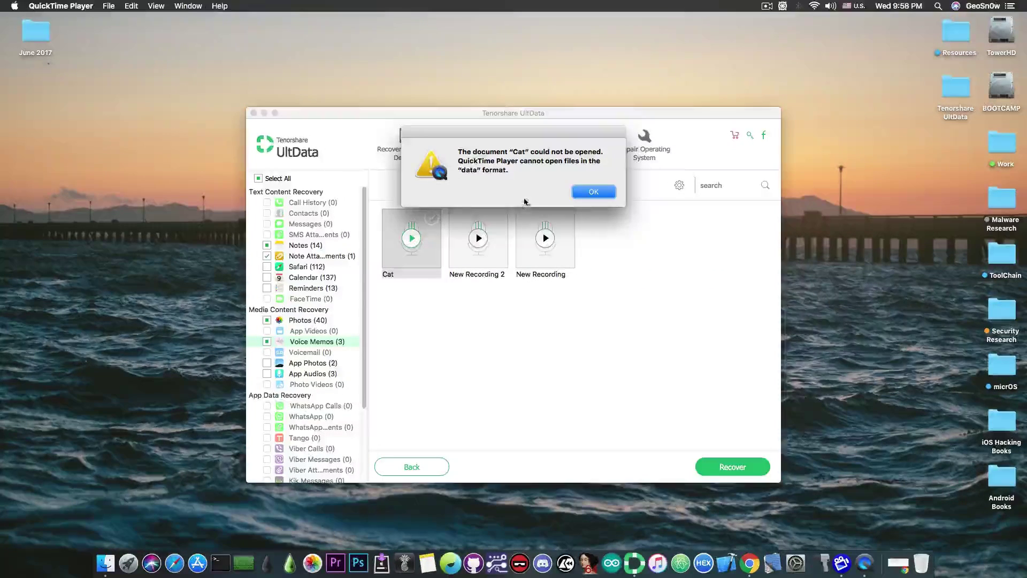
left_click(592, 190)
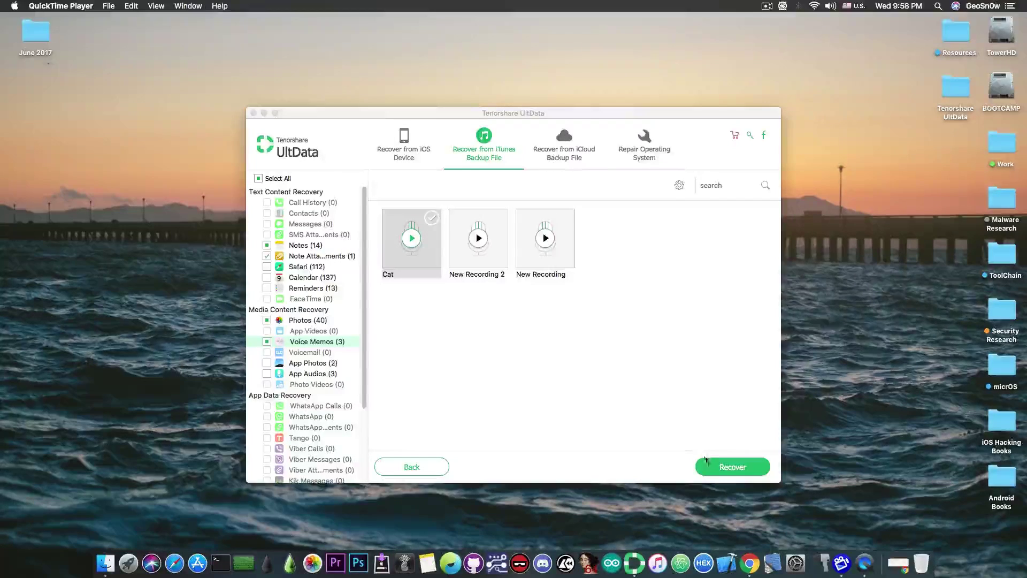
Step: Recover the Cat memo, play Cat.m4a from Voice Memos in iTunes, then close iTunes
left_click(712, 464)
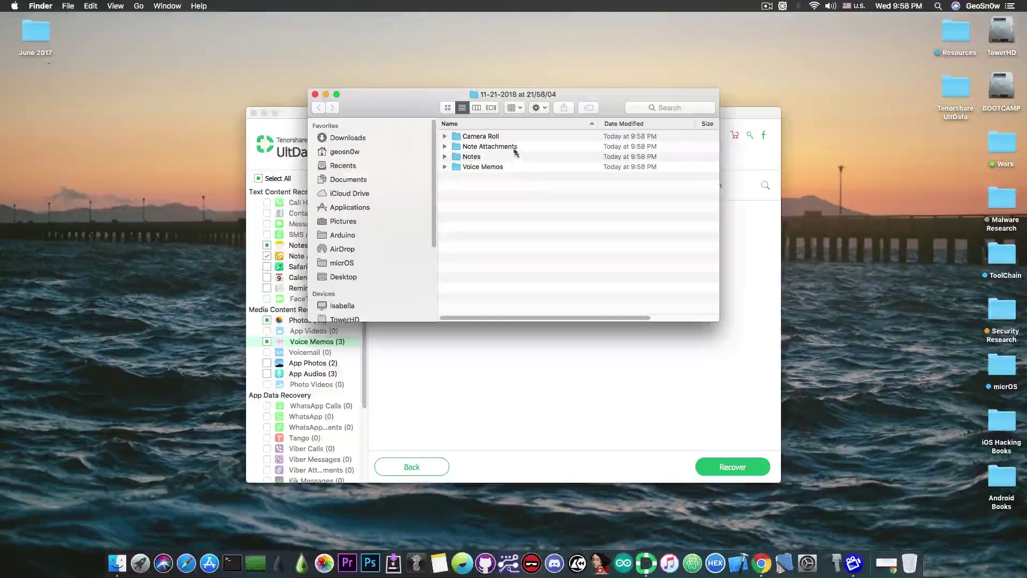
left_click(478, 168)
double_click(478, 168)
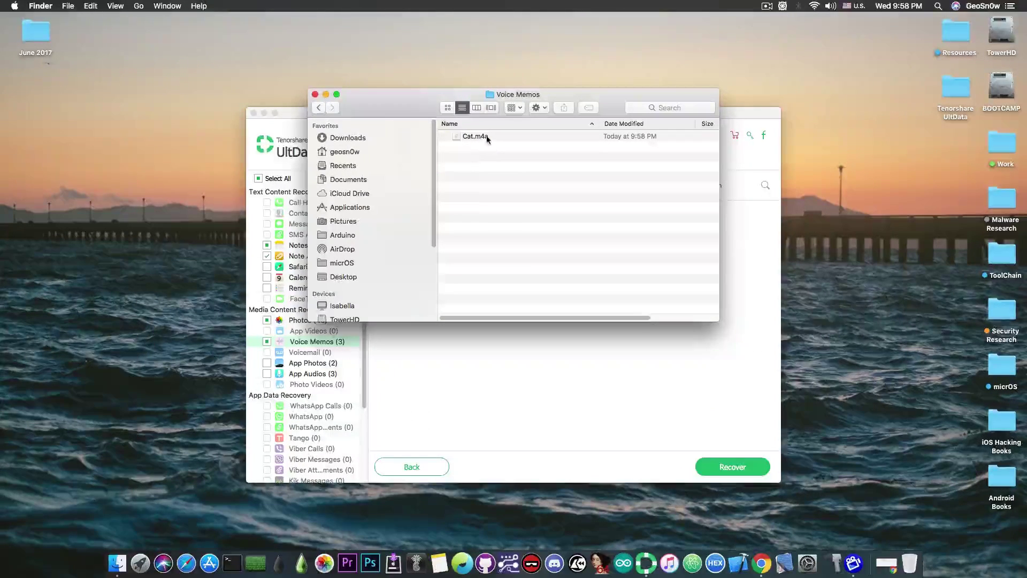
double_click(485, 136)
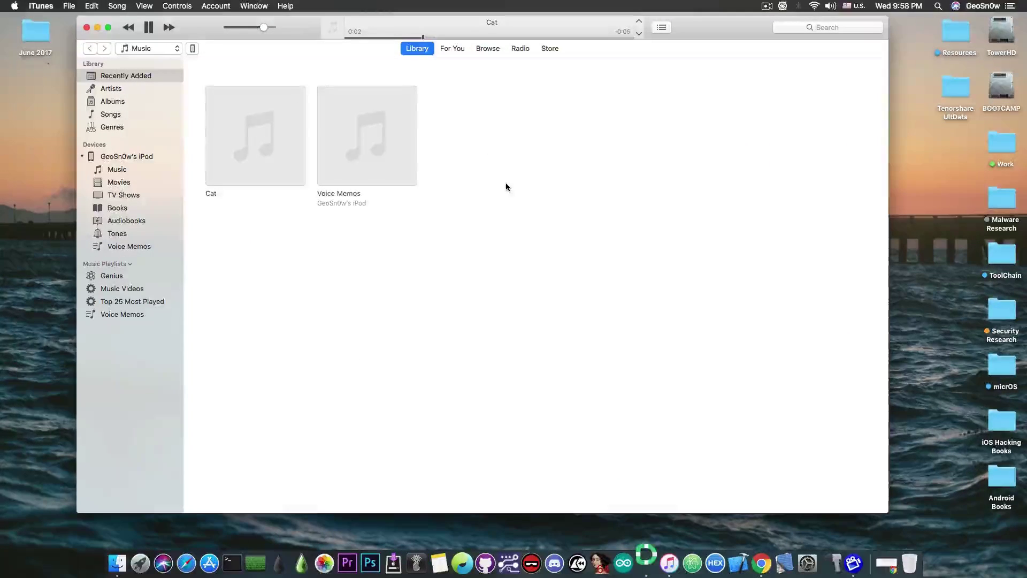
left_click(87, 27)
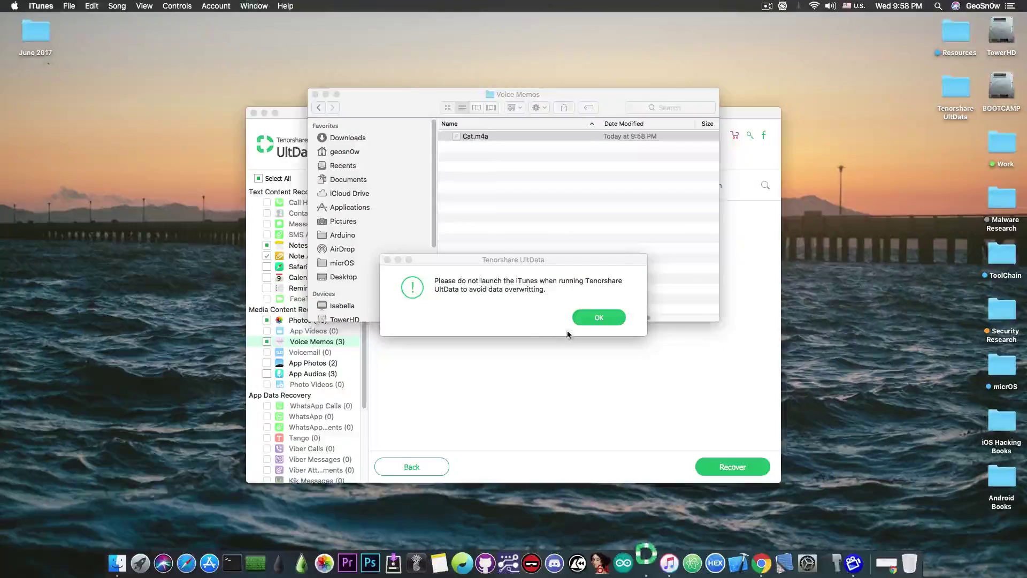
left_click(591, 321)
left_click(599, 318)
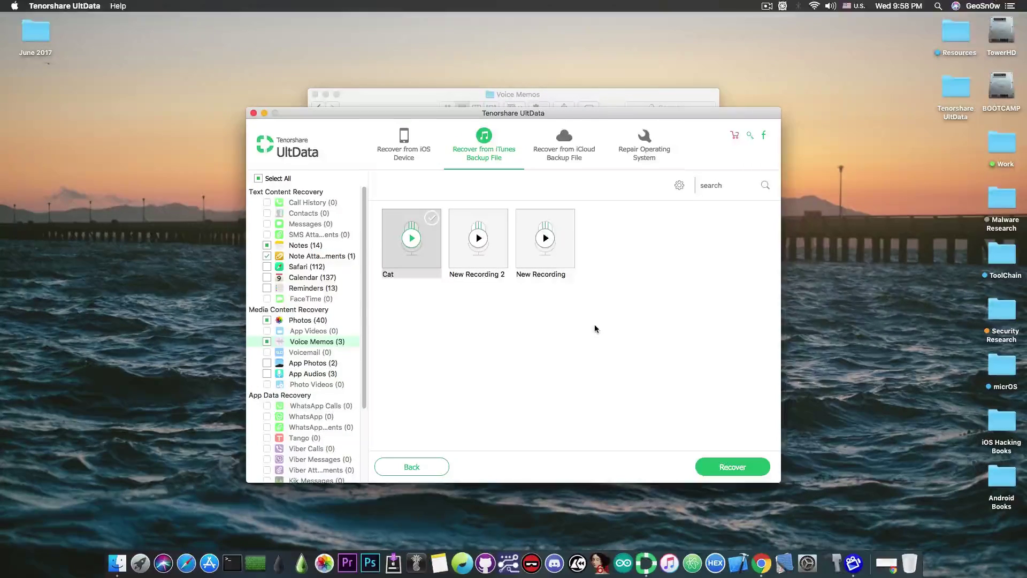
Step: Open the notes folder under App Photos (2) and scroll through the attached drawing
left_click(294, 364)
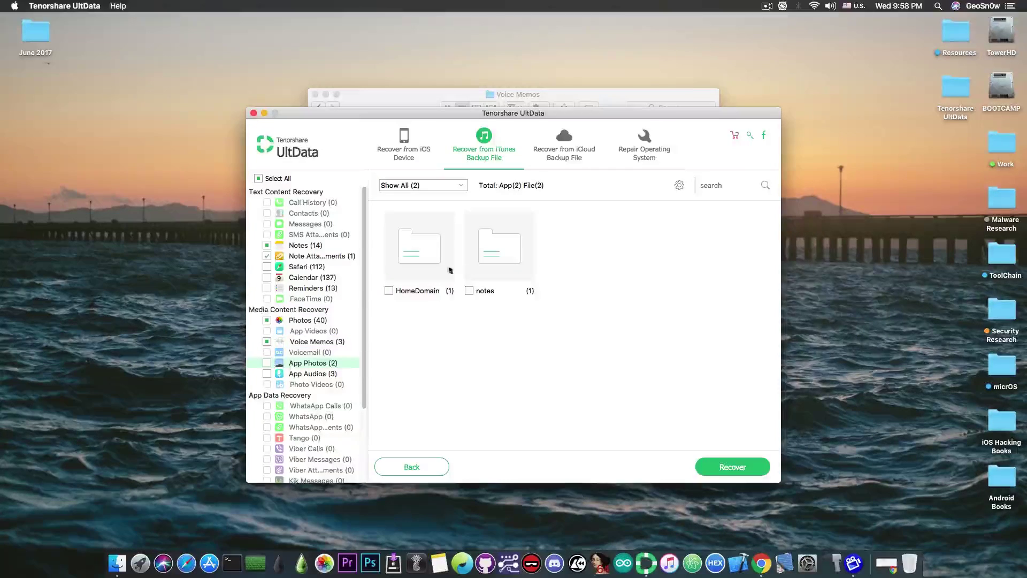
double_click(510, 243)
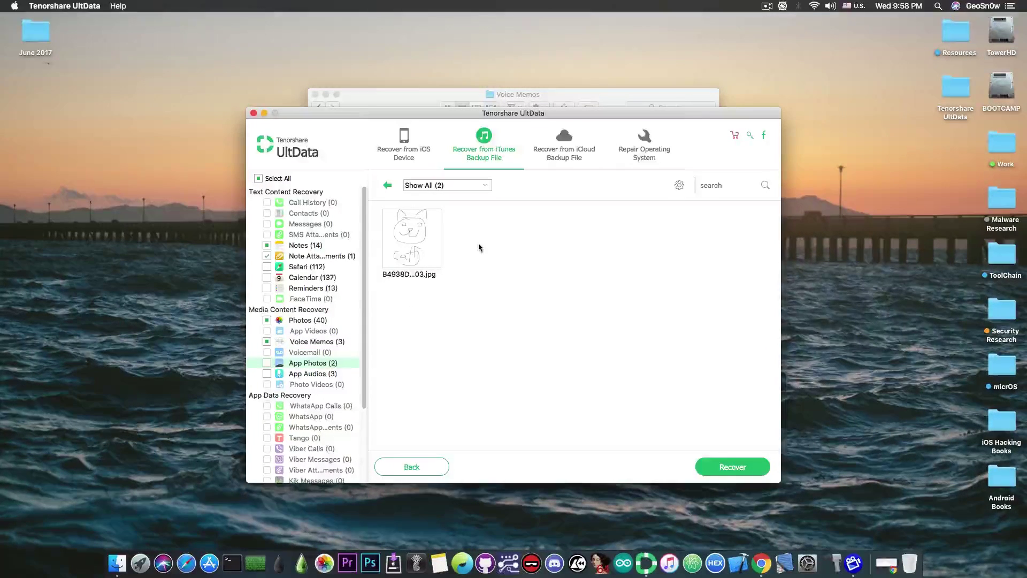
scroll(357, 370, "down", 3)
scroll(356, 370, "down", 6)
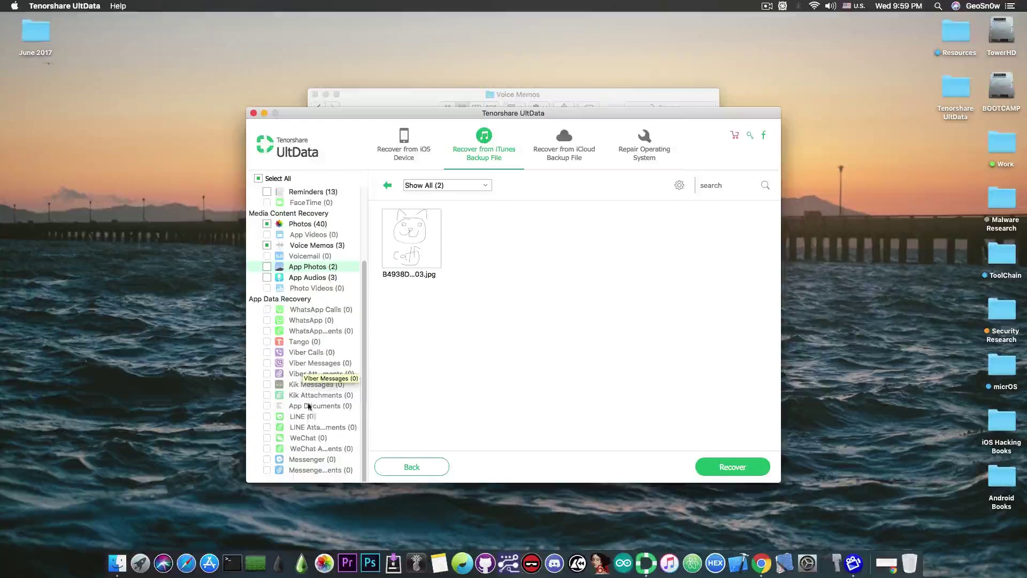
scroll(309, 406, "up", 5)
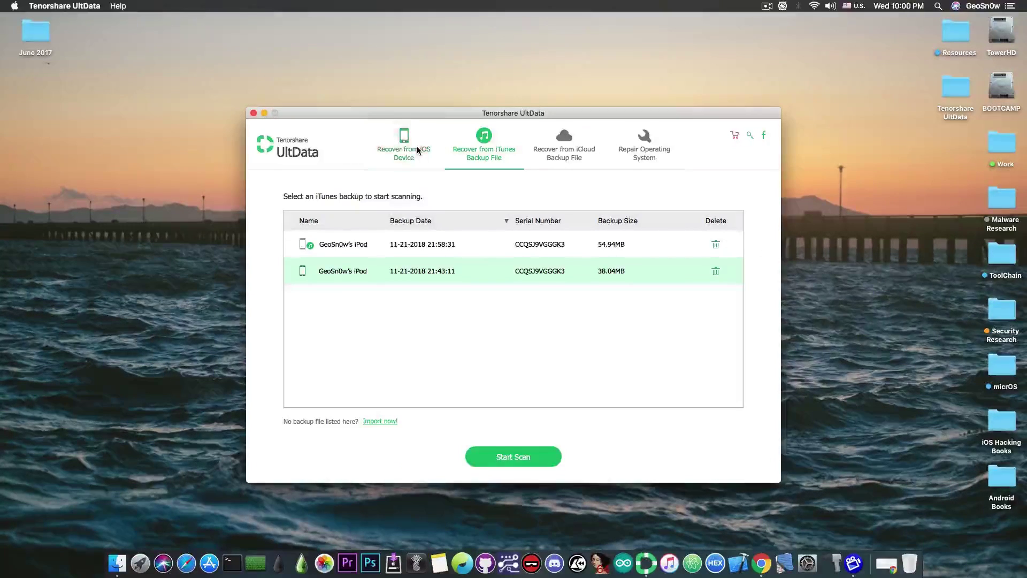
Step: Switch to Recover from iOS Device and start a scan of the connected iPod touch
left_click(416, 147)
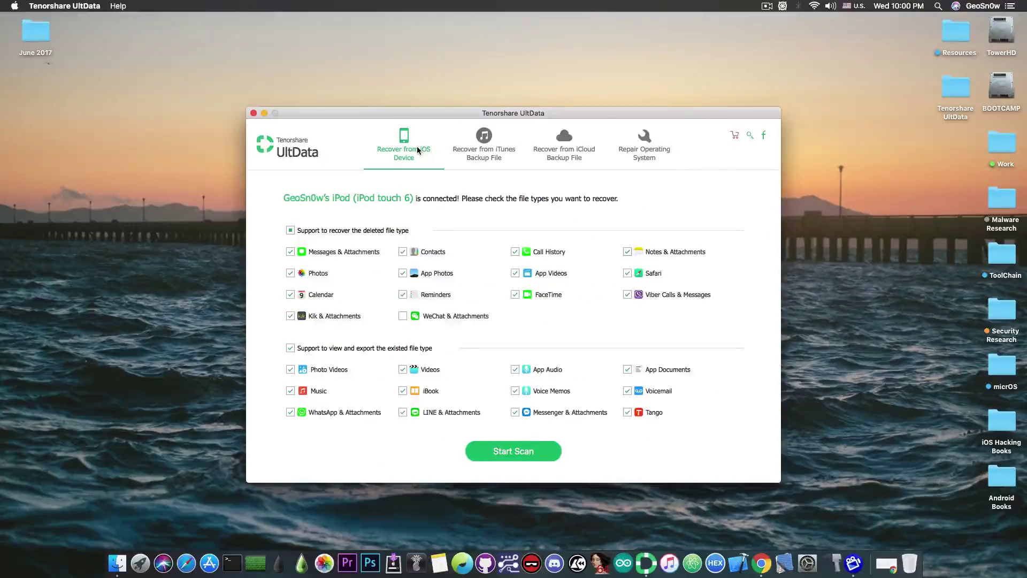
left_click(290, 230)
left_click(291, 230)
left_click(543, 454)
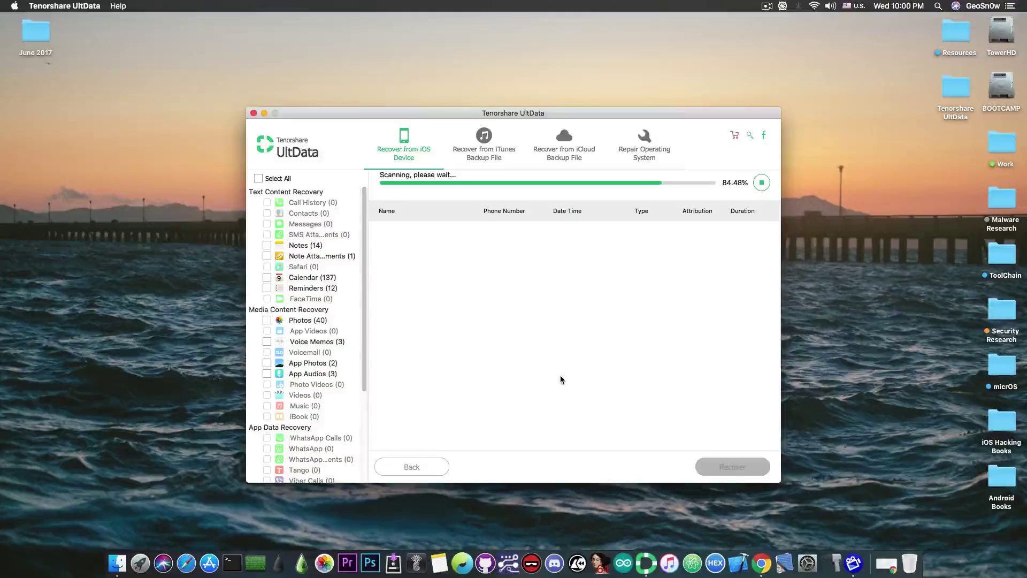
Step: Browse the scan's 40 photos and 137 calendar events, such as Easter and Passover 2019
left_click(321, 320)
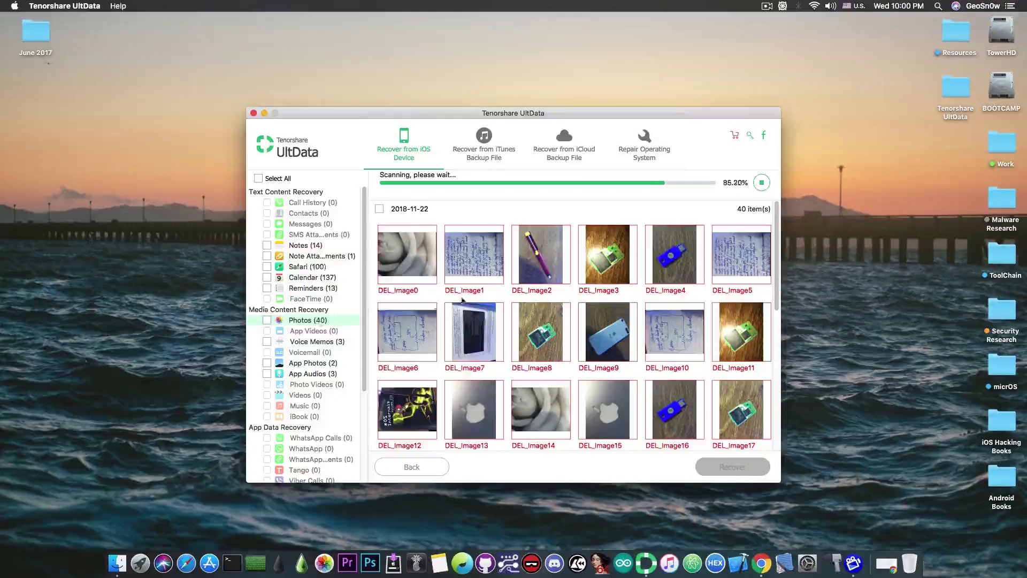
left_click(324, 277)
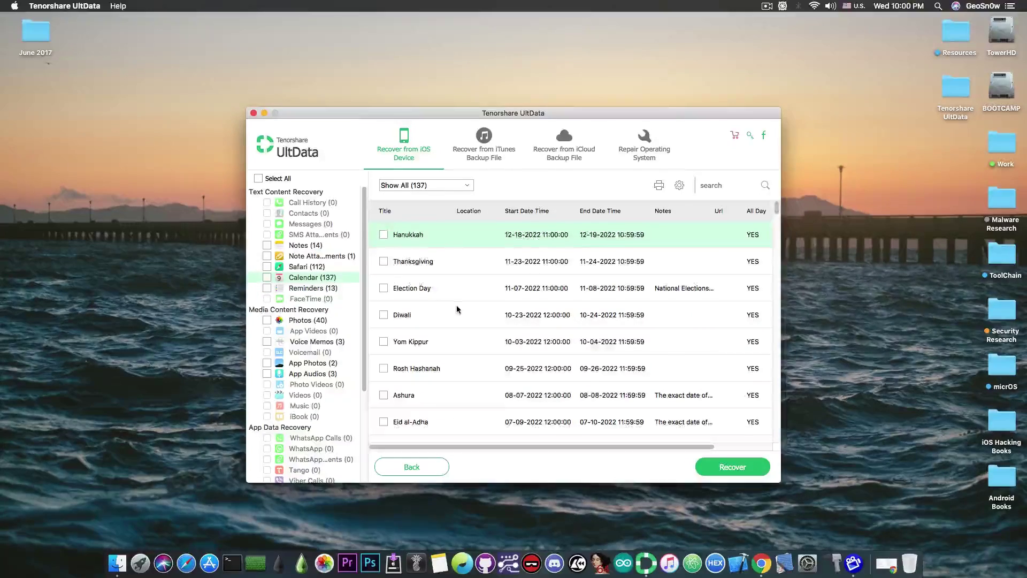
scroll(602, 396, "down", 20)
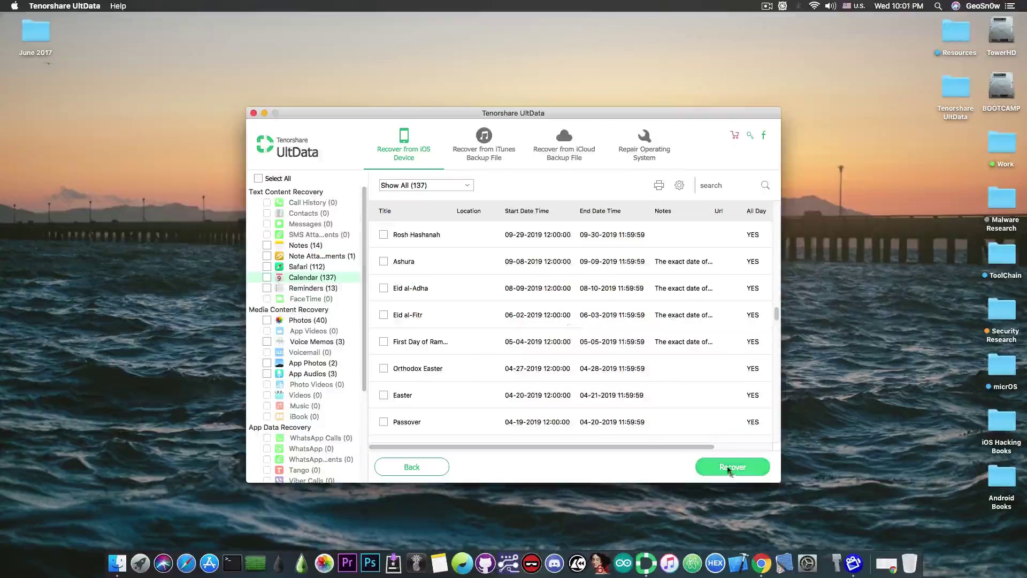
Step: Switch to the iCloud Backup File tab, confirming YES to leave the device scan
left_click(563, 161)
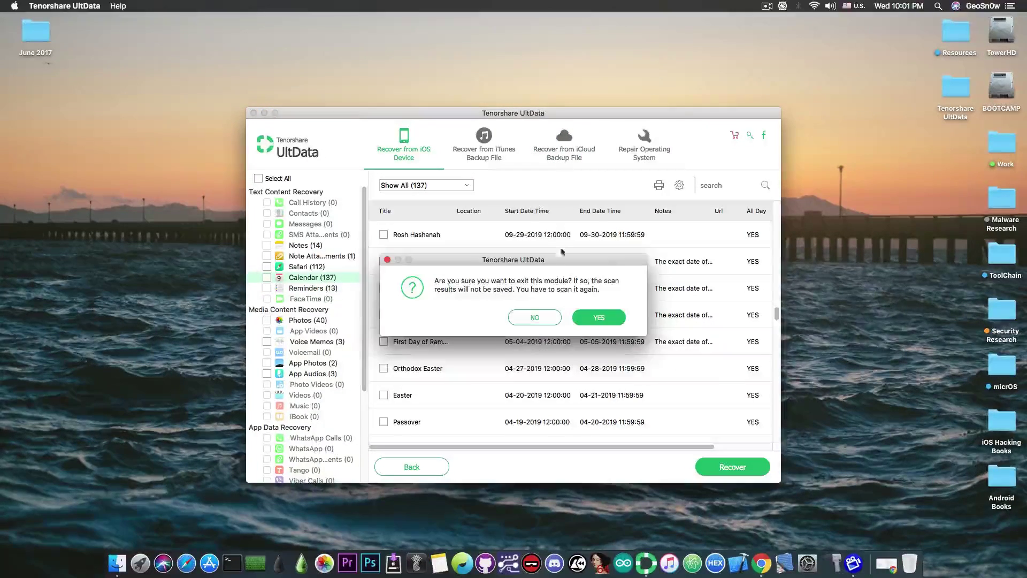
key("Return")
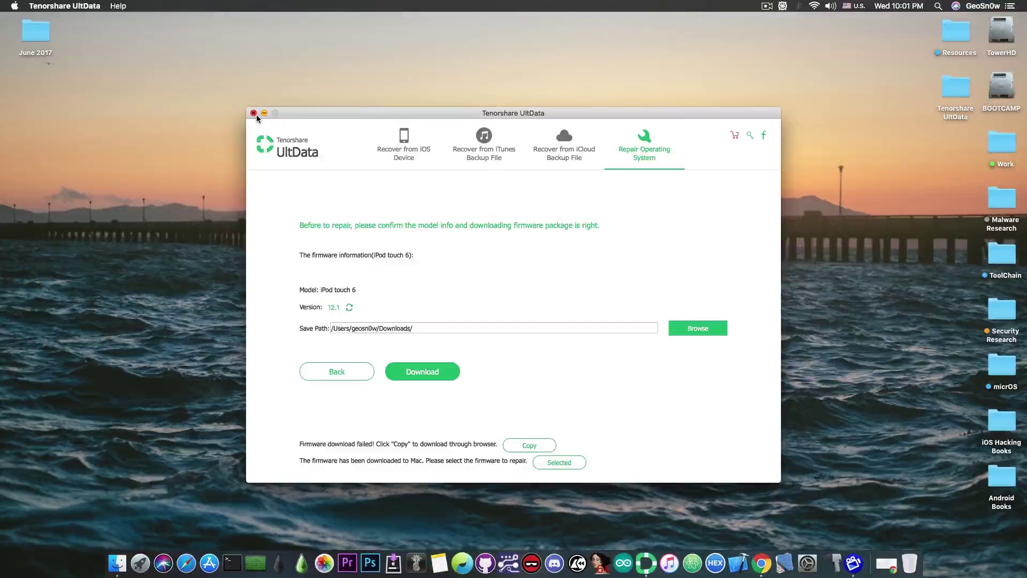
Step: Close the Tenorshare UltData window
left_click(254, 114)
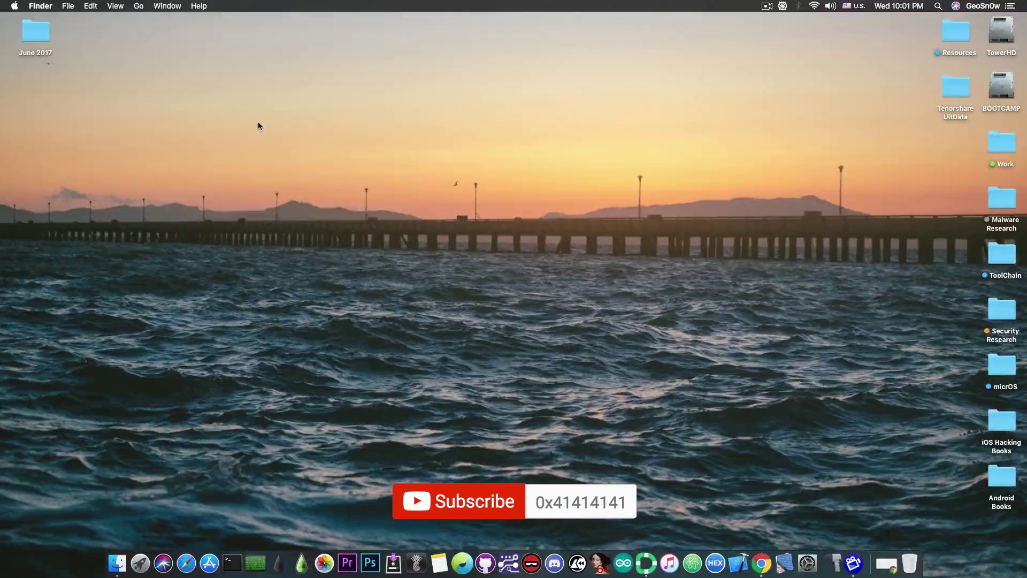